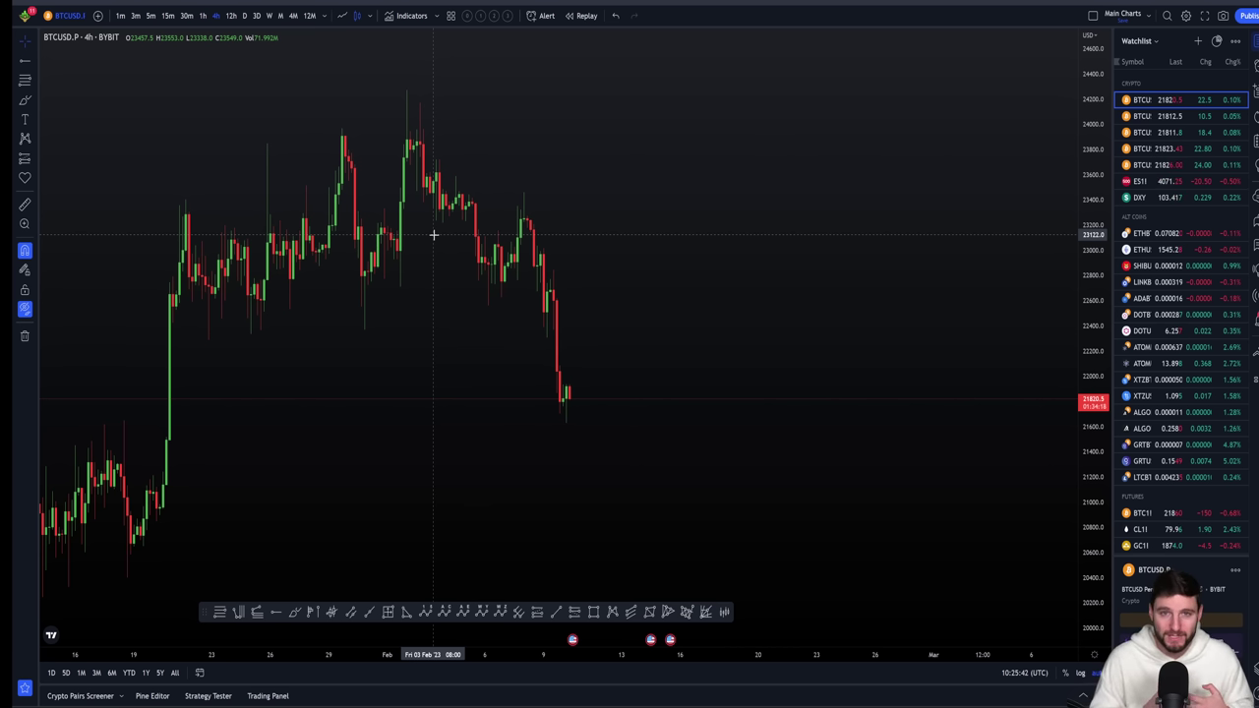
Show the hidden drawings on the BTCUSD.P 4h chart.
{"action": "left_click", "coordinate": [25, 310]}
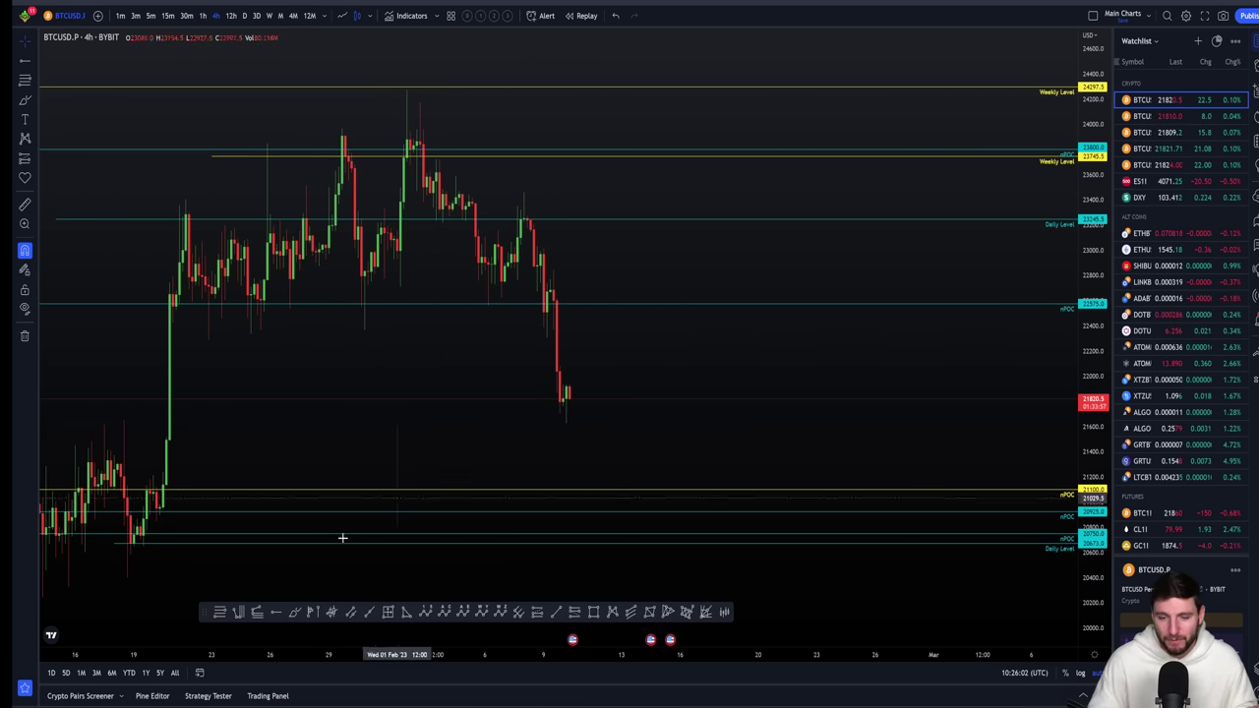
Draw a trend-based Fibonacci extension from the 2 February high at 24271 to the 6 February low at 22561, projected from about 23453.
{"action": "left_click", "coordinate": [257, 612]}
{"action": "left_click", "coordinate": [407, 90]}
{"action": "left_click", "coordinate": [488, 305]}
{"action": "left_click", "coordinate": [685, 194]}
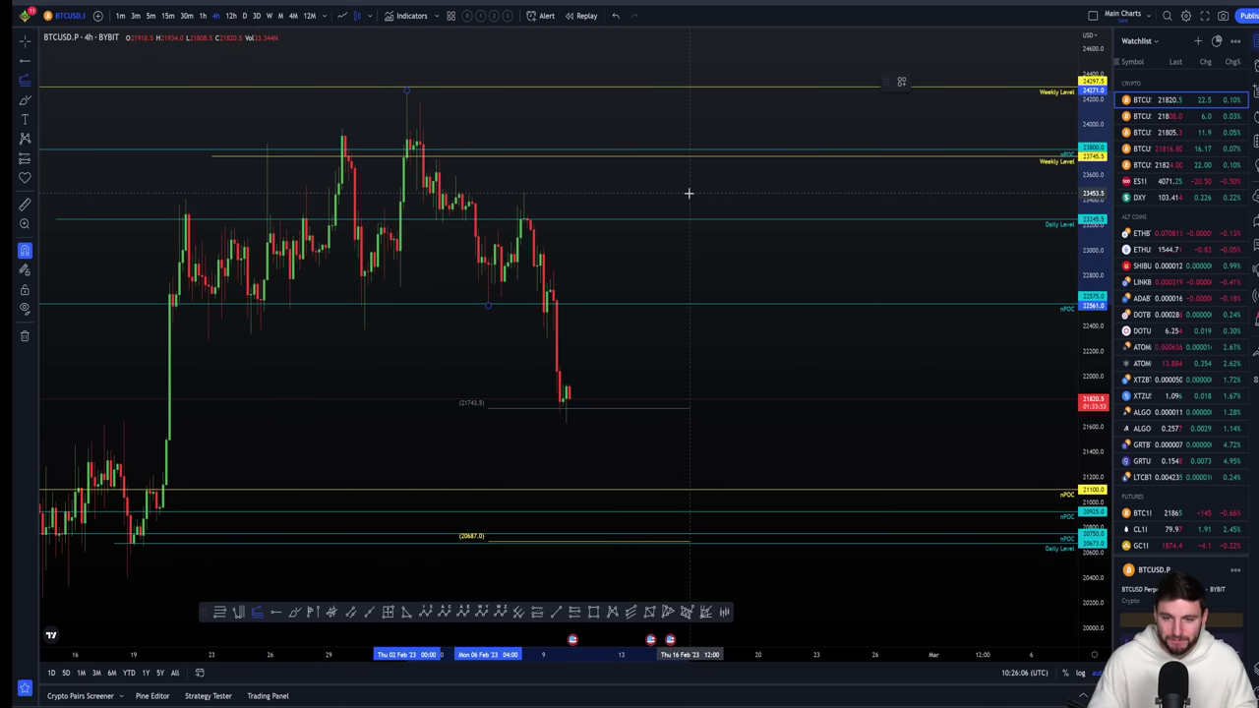
Draw a Fibonacci retracement from the 14 January low at 20246 up to 24280.
{"action": "left_click", "coordinate": [592, 470]}
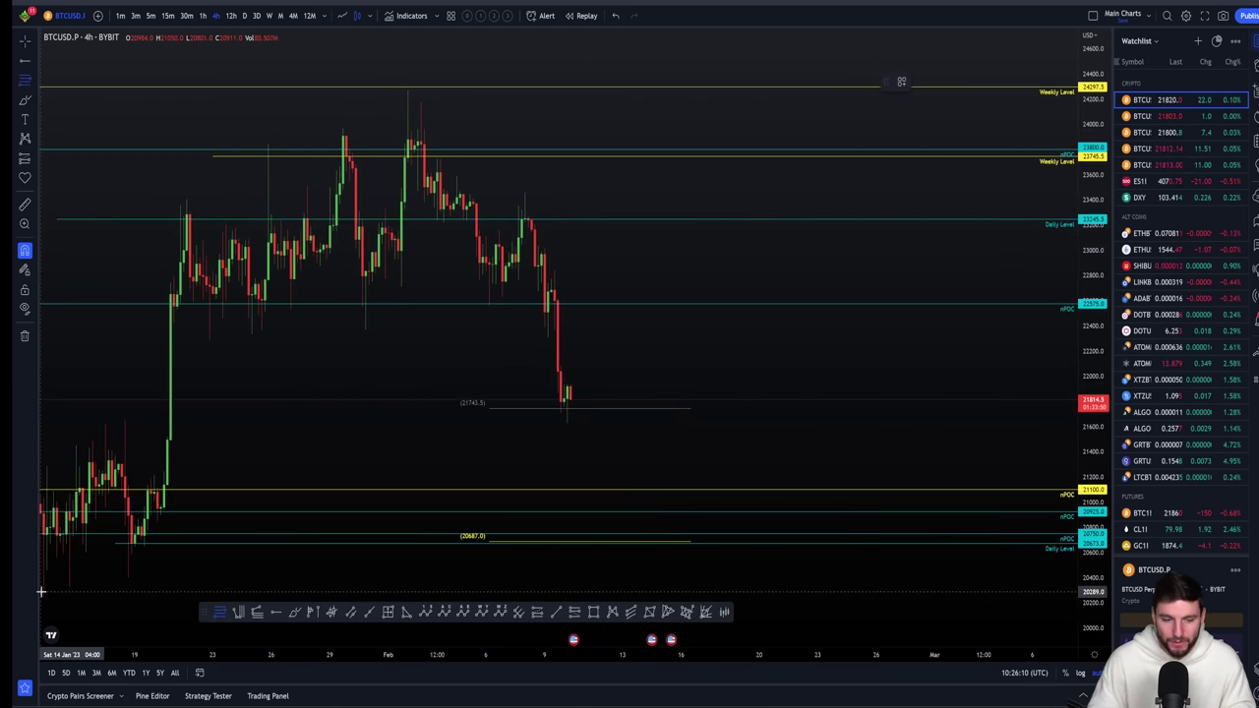
{"action": "left_click_drag", "start_coordinate": [745, 284], "coordinate": [743, 89]}
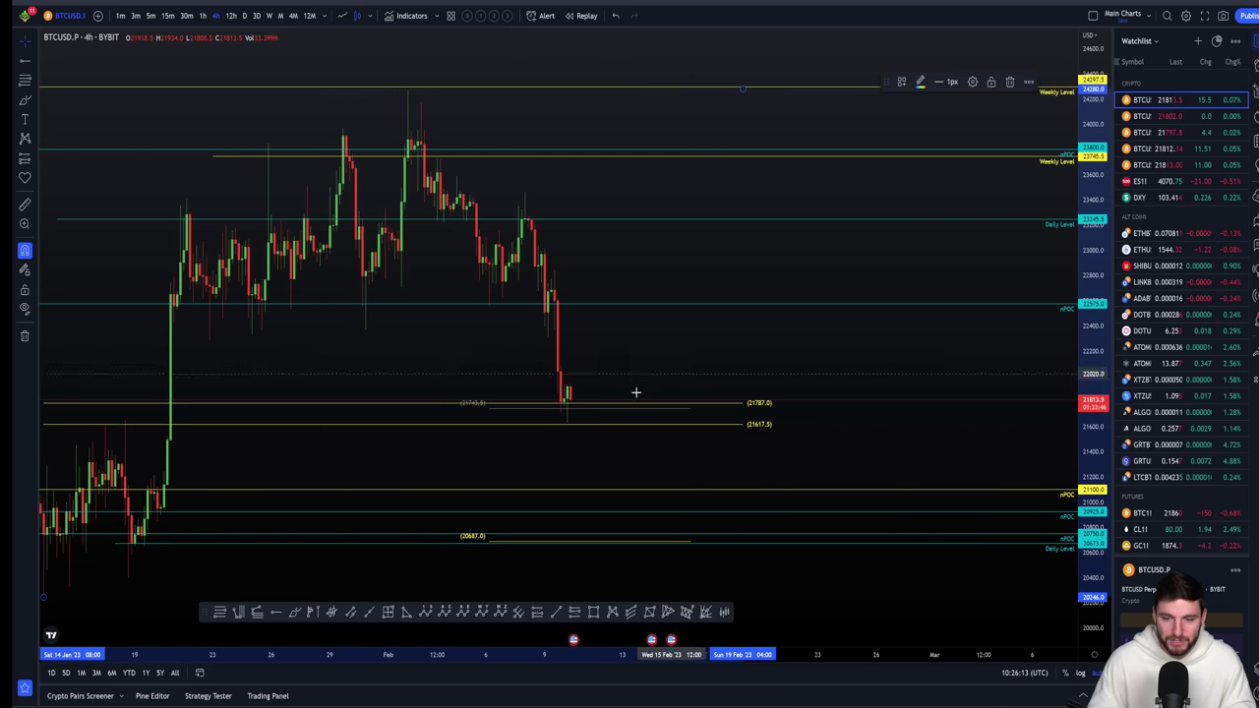
Delete the Fibonacci extension and the Fibonacci retracement from the chart.
{"action": "left_click", "coordinate": [521, 411]}
{"action": "left_click", "coordinate": [521, 411]}
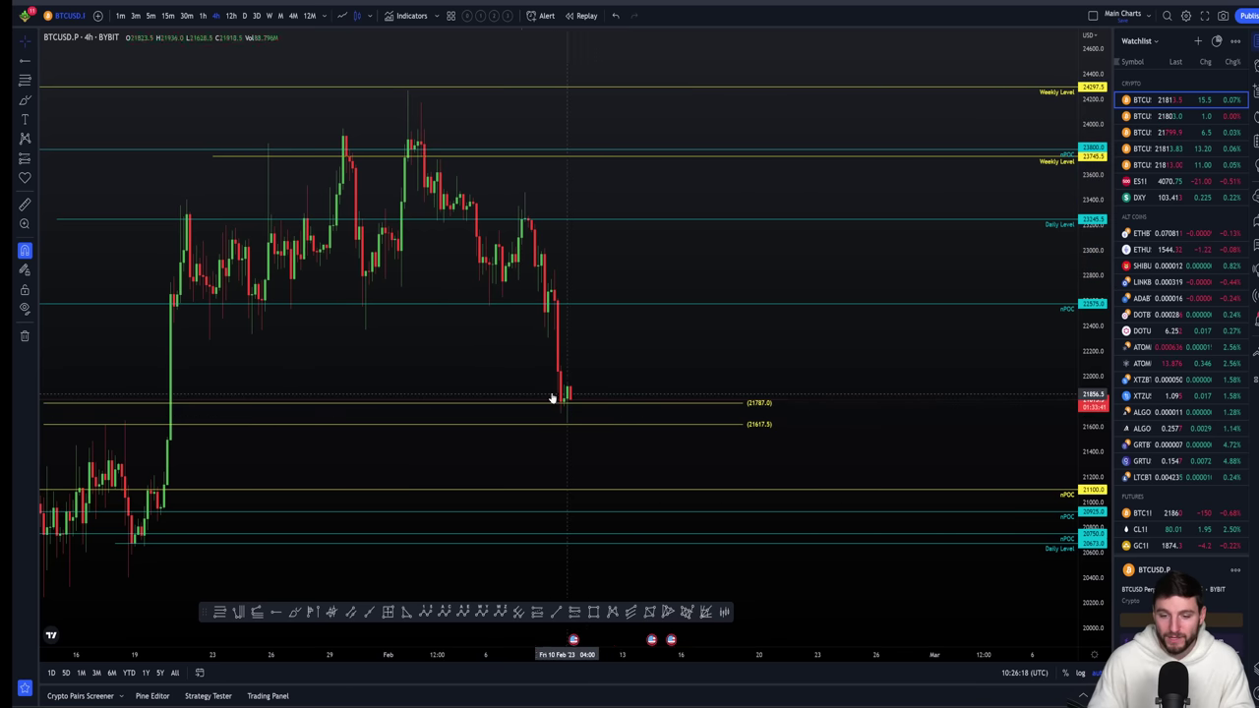
{"action": "left_click", "coordinate": [565, 402]}
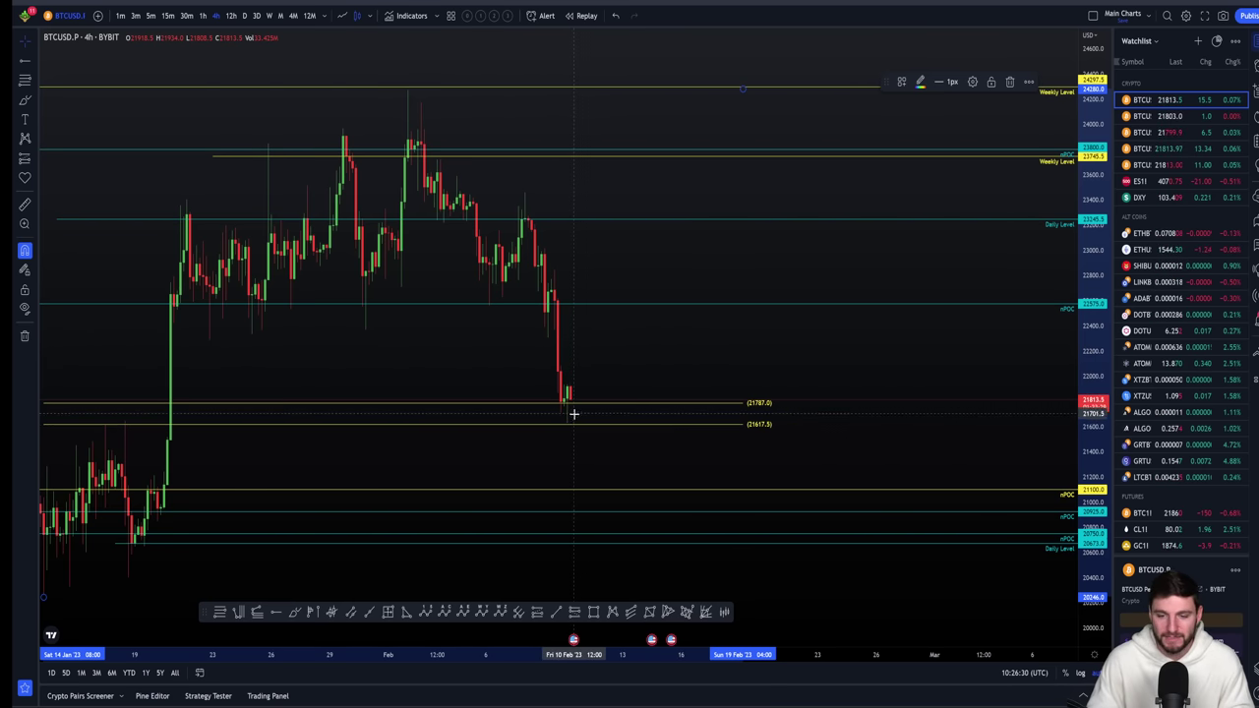
{"action": "key", "text": "Delete"}
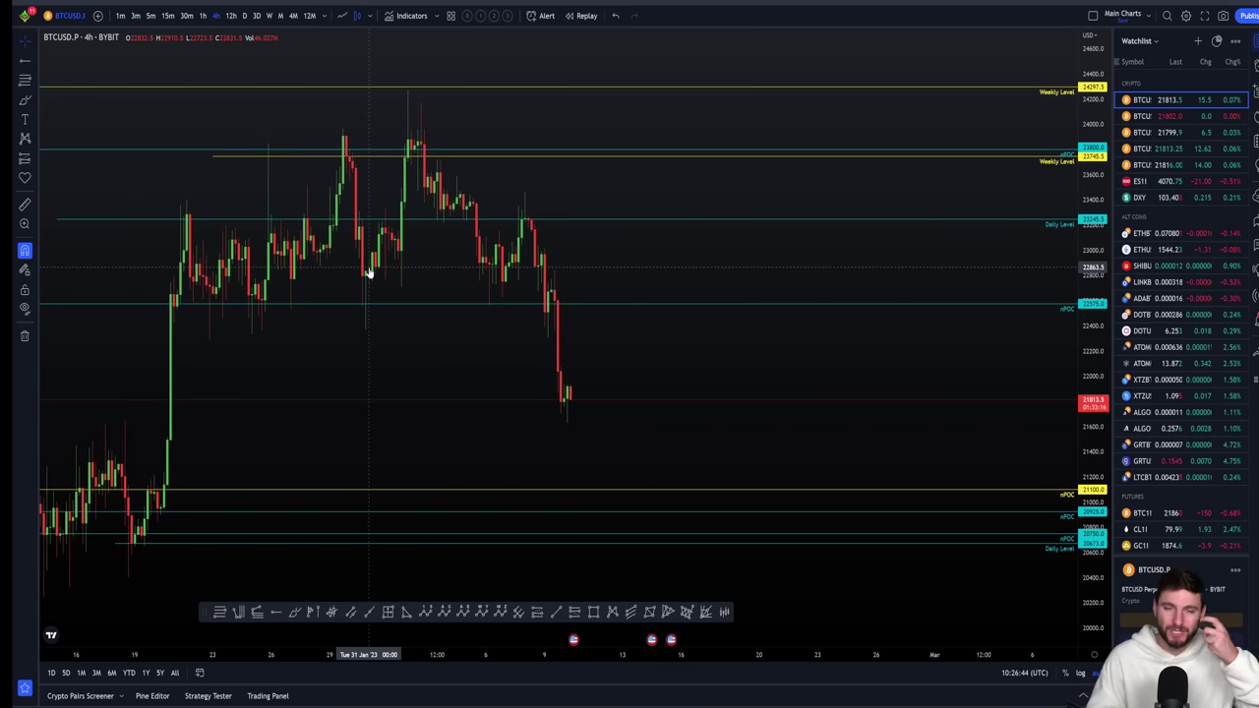
Switch to Discord and enlarge the ES and DXY chart images in the coach's 1 February posts.
{"action": "key", "text": "alt+Tab"}
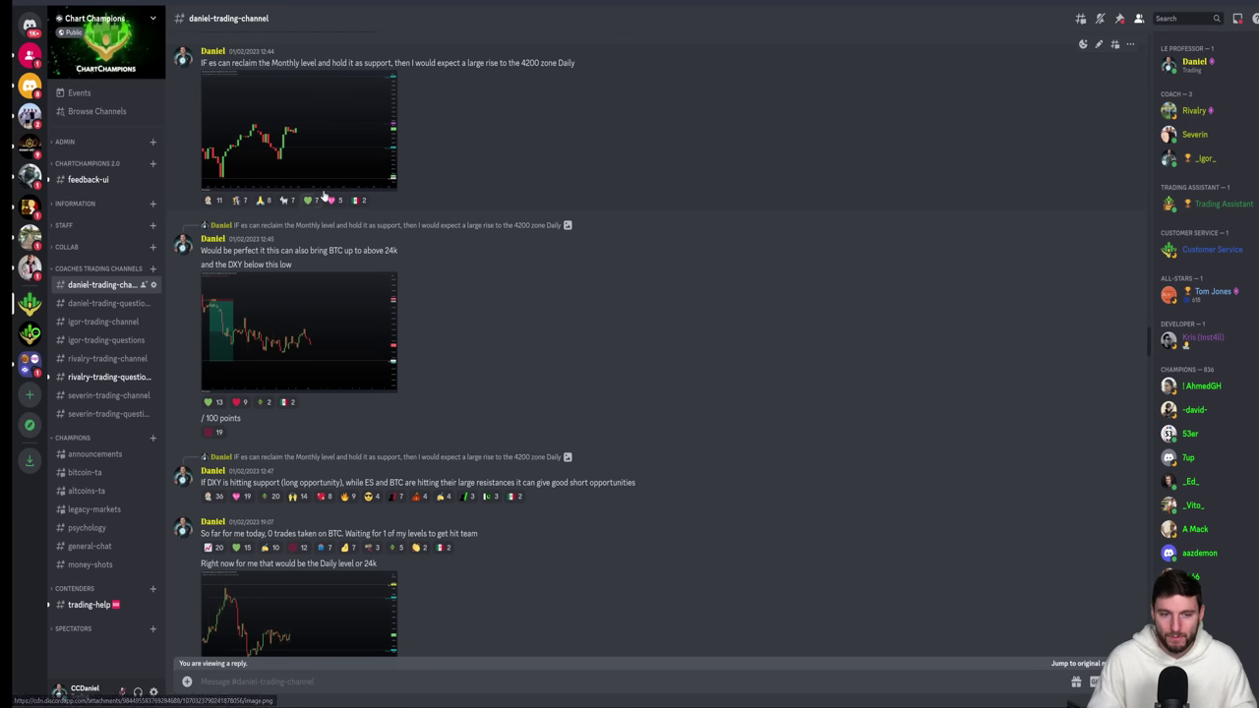
{"action": "left_click", "coordinate": [355, 150]}
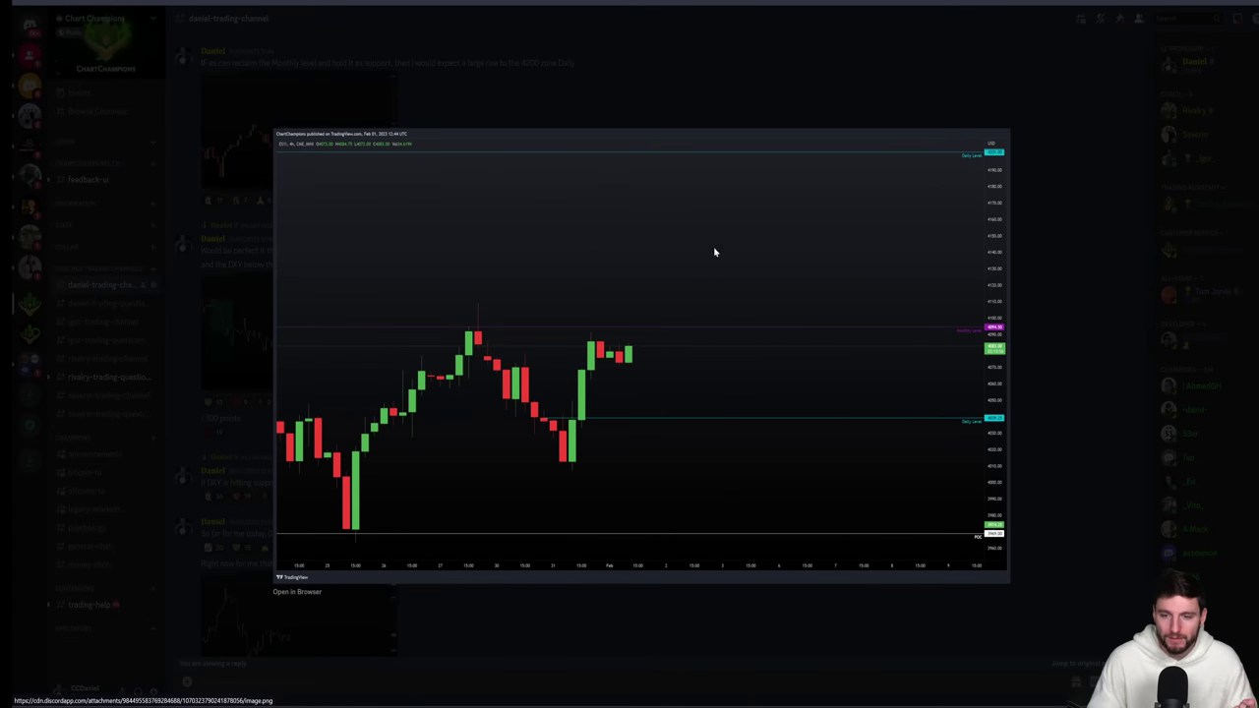
{"action": "left_click", "coordinate": [691, 115]}
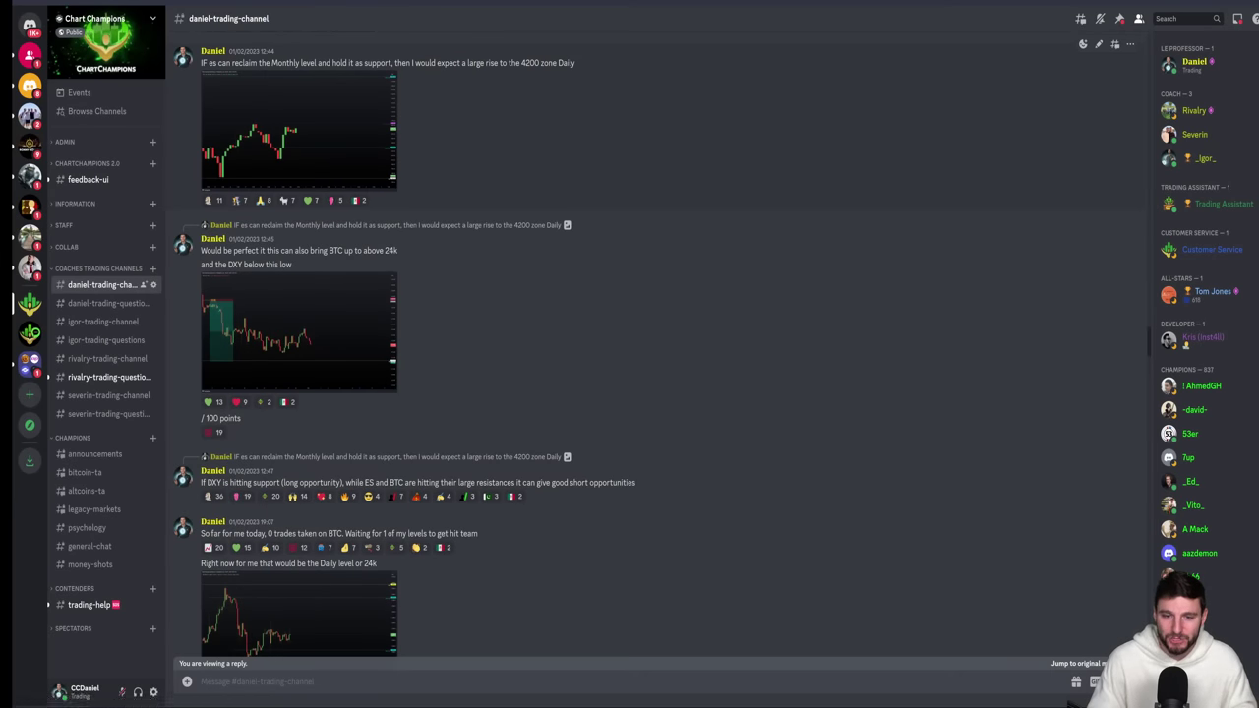
{"action": "left_click", "coordinate": [323, 331]}
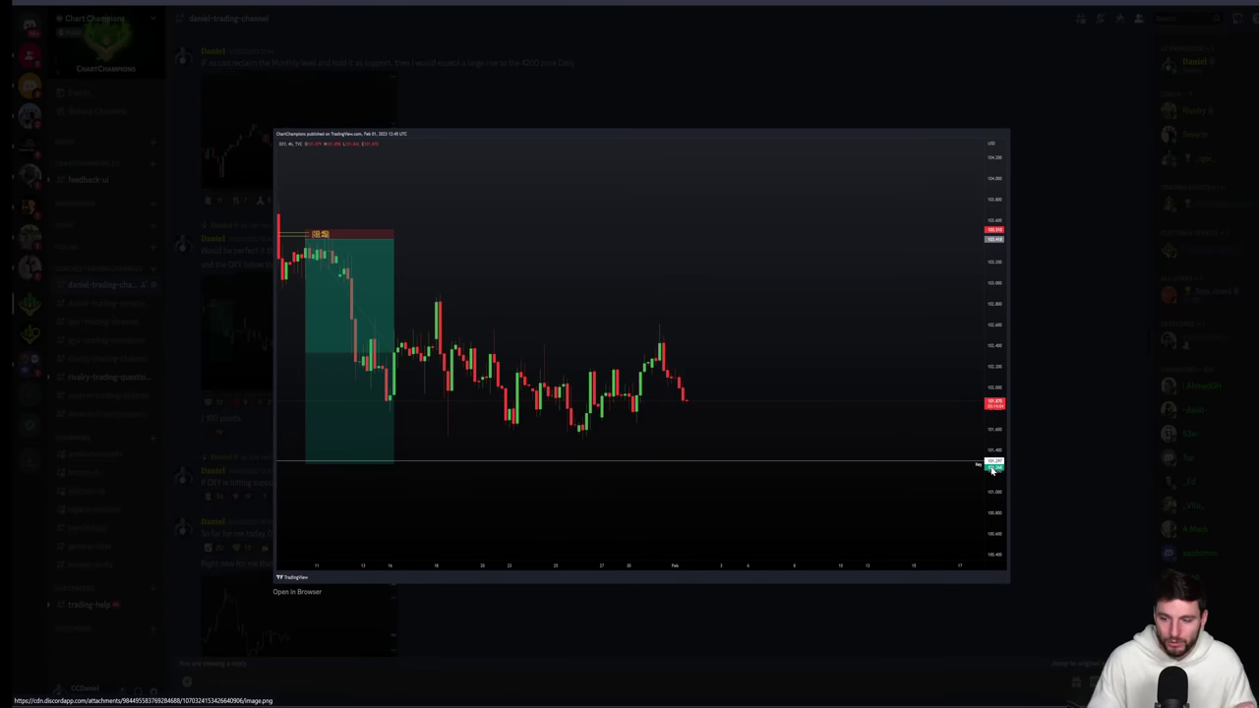
{"action": "left_click", "coordinate": [1055, 445]}
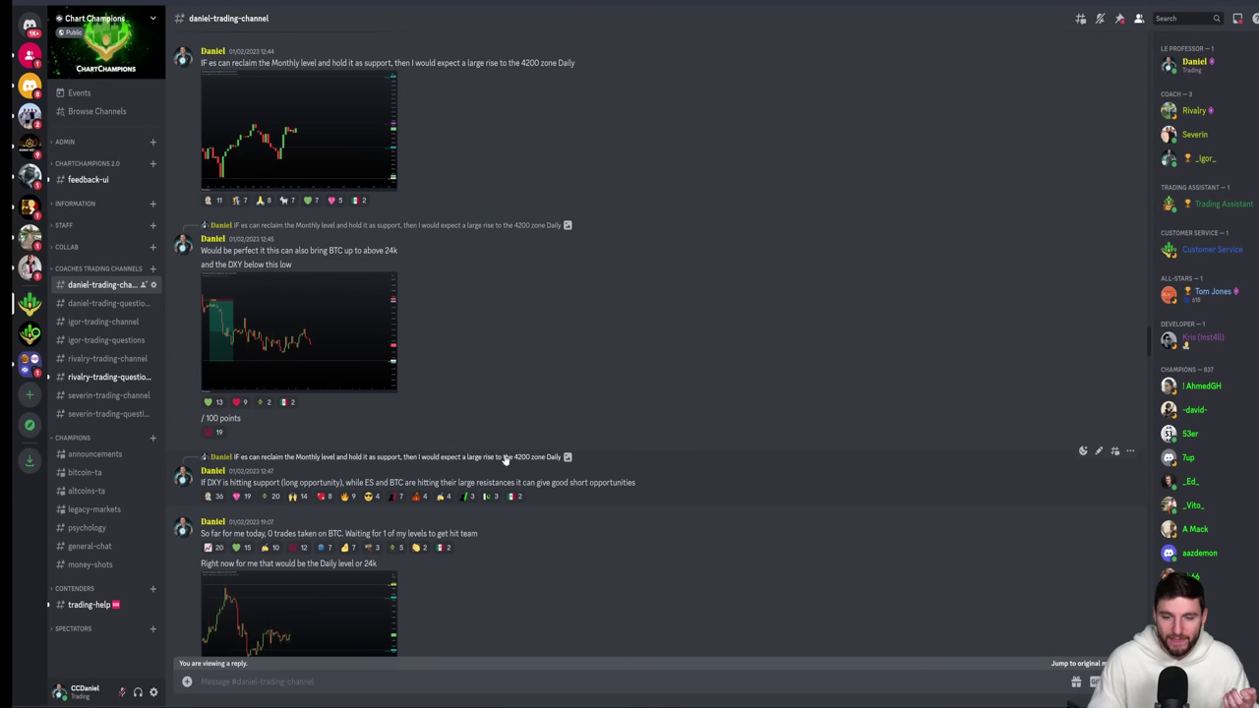
Reopen the ES chart image and the DXY chart image to compare the monthly-level reclaim with the expected DXY low.
{"action": "left_click", "coordinate": [315, 114]}
{"action": "left_click", "coordinate": [963, 100]}
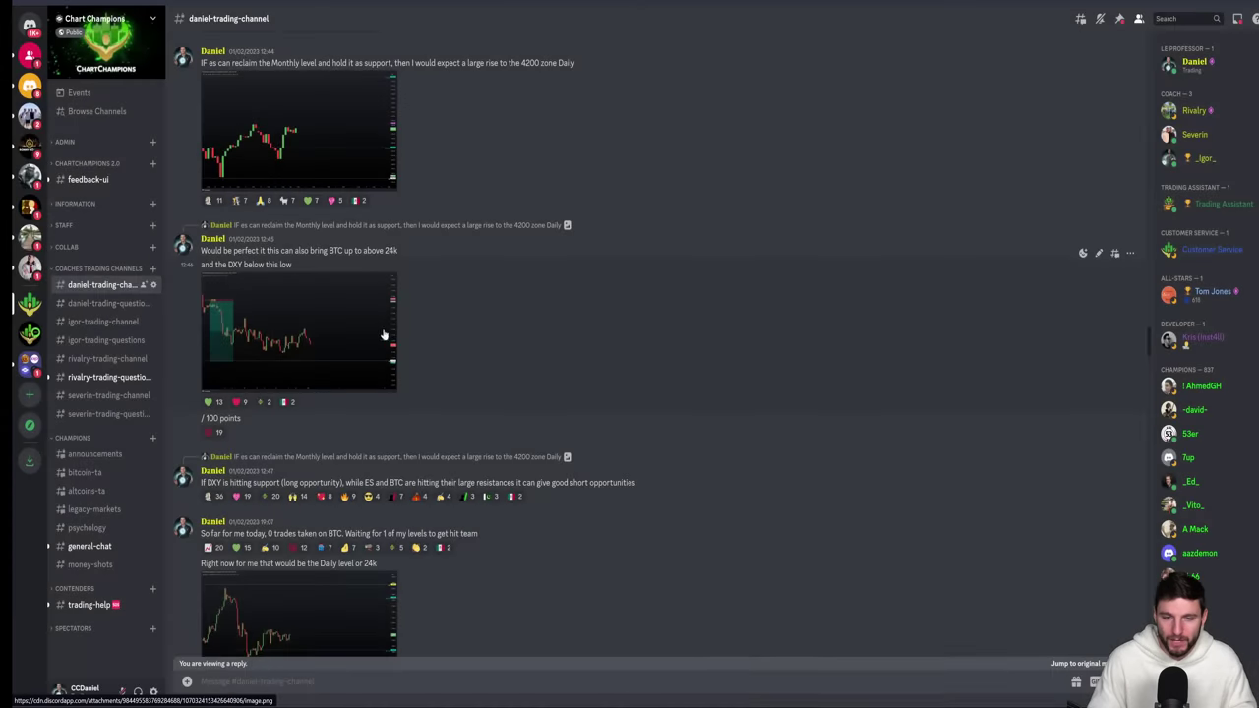
{"action": "left_click", "coordinate": [307, 335]}
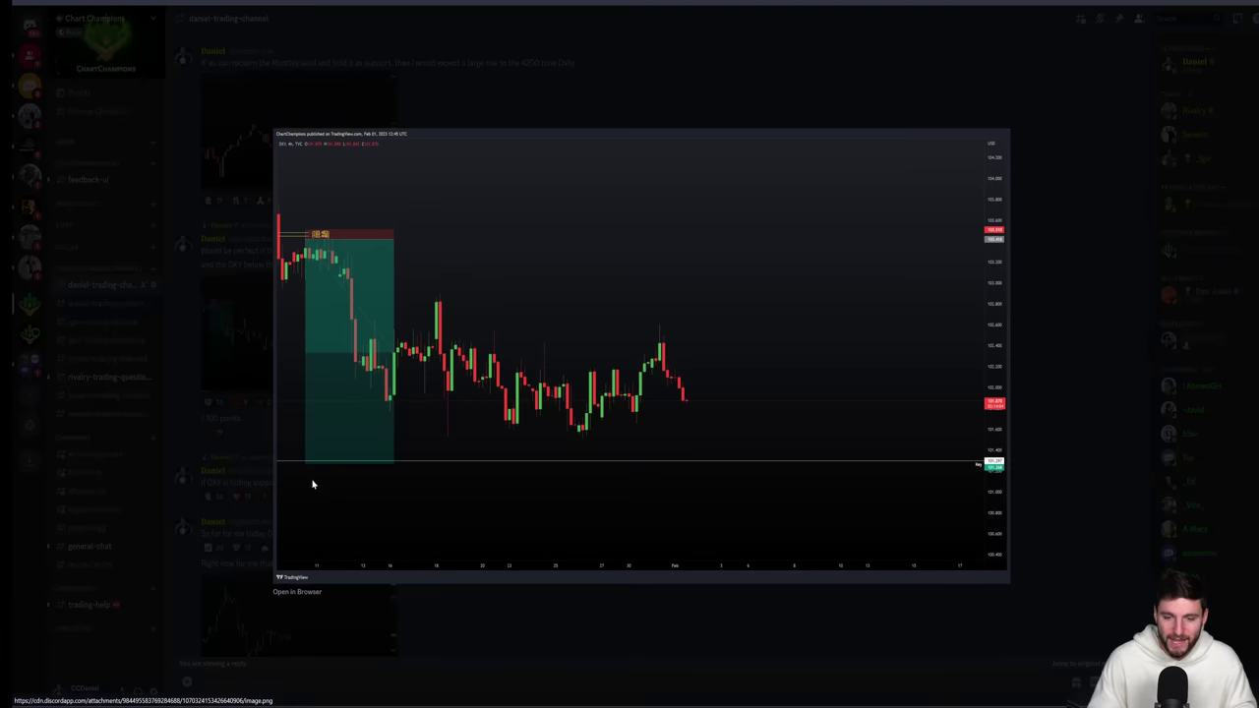
{"action": "left_click", "coordinate": [1066, 290]}
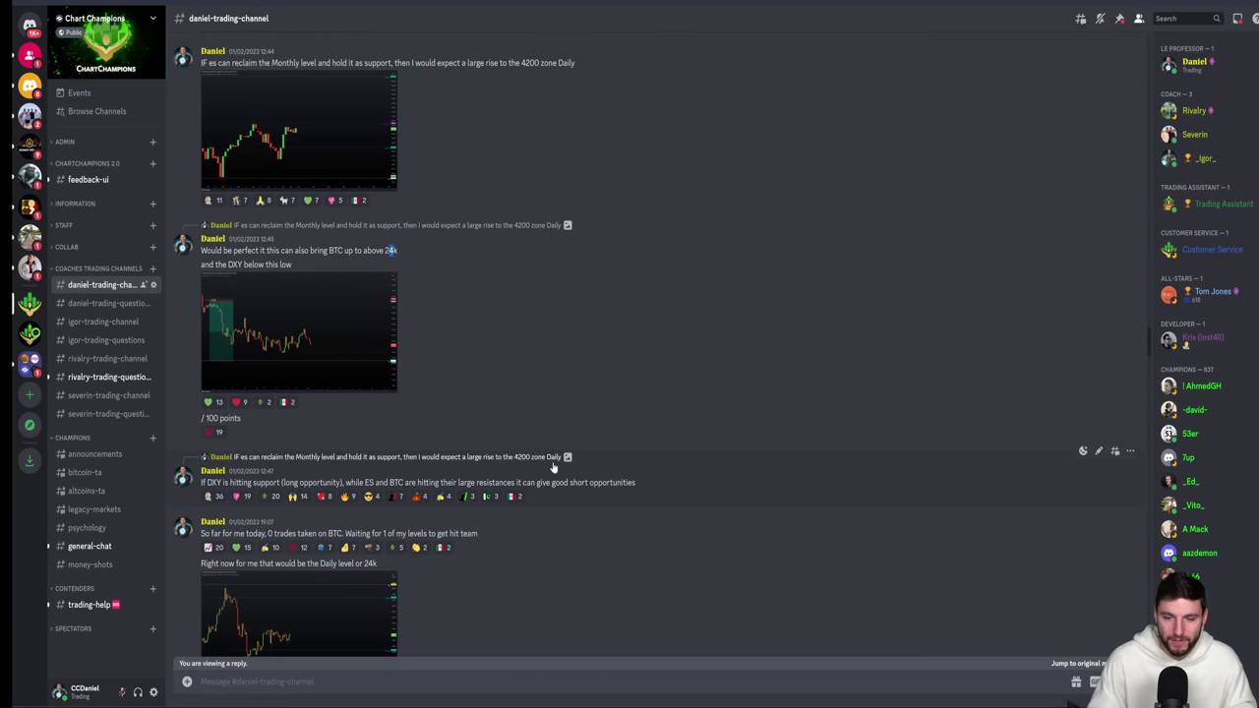
Highlight "good short opportunities" in the 12:47 post, then enlarge the 19:07 BTC chart image and highlight "24k" above it.
{"action": "left_click_drag", "start_coordinate": [551, 482], "coordinate": [605, 493]}
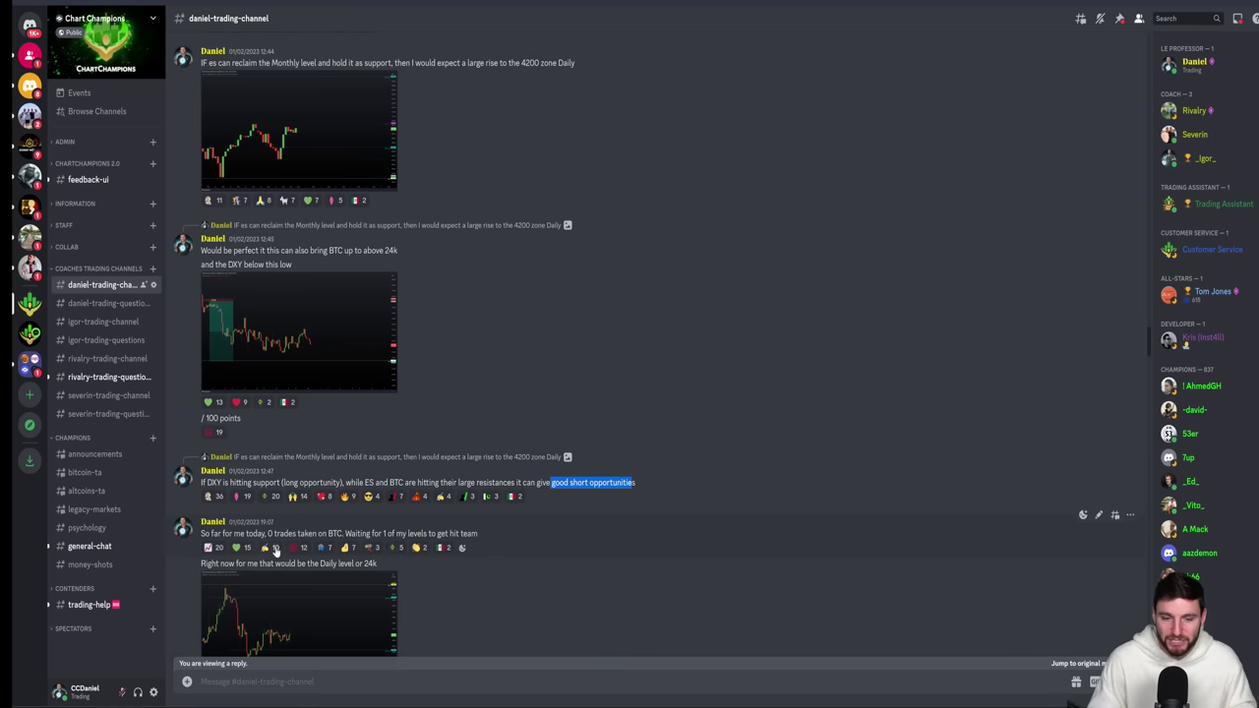
{"action": "left_click", "coordinate": [688, 489]}
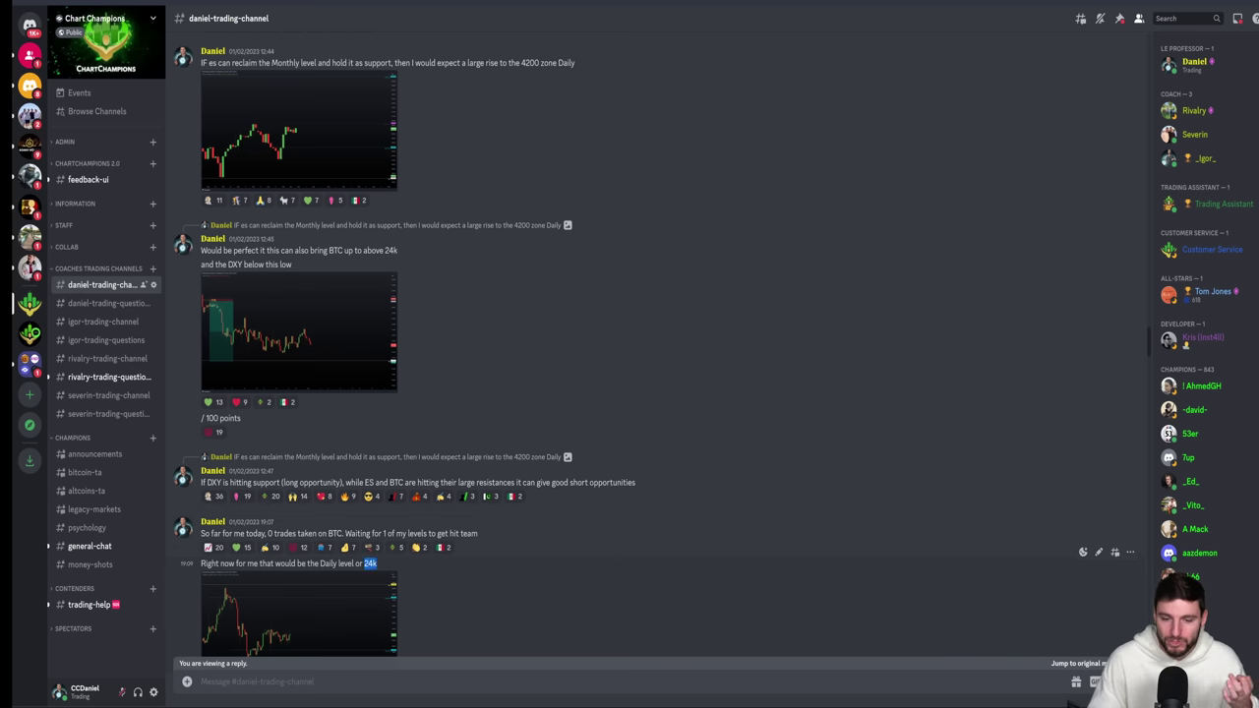
{"action": "left_click", "coordinate": [329, 602]}
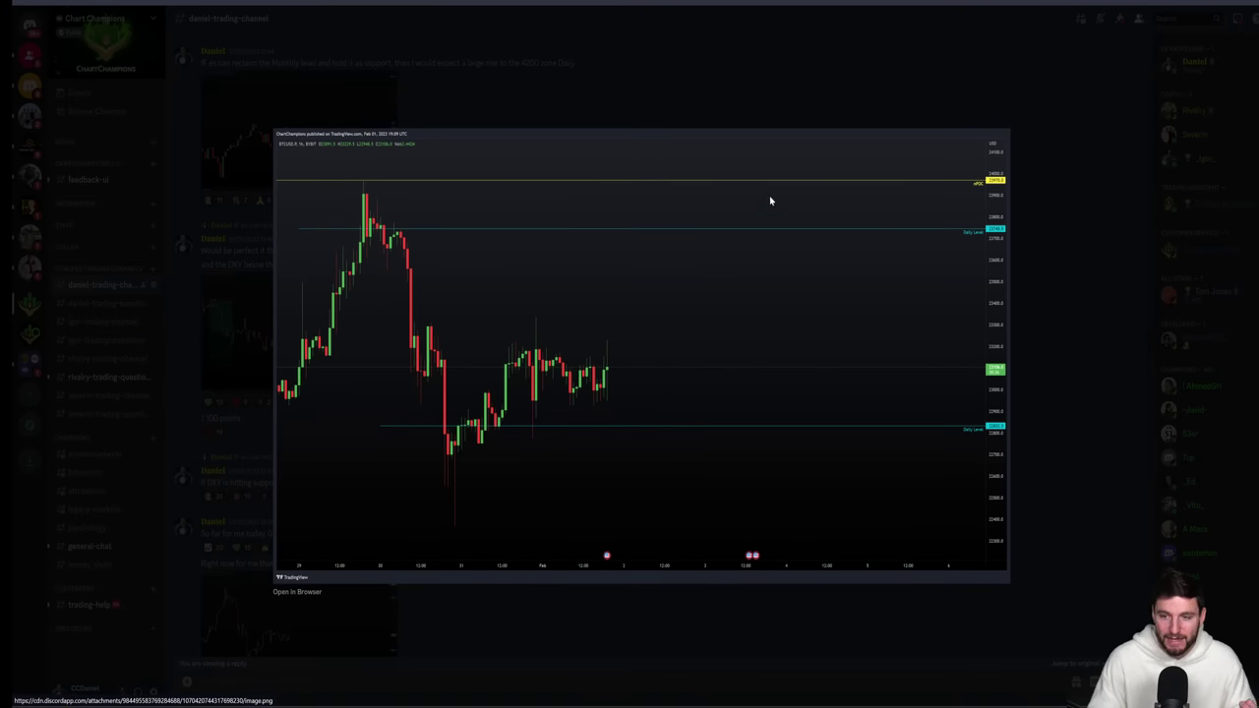
{"action": "left_click", "coordinate": [833, 99]}
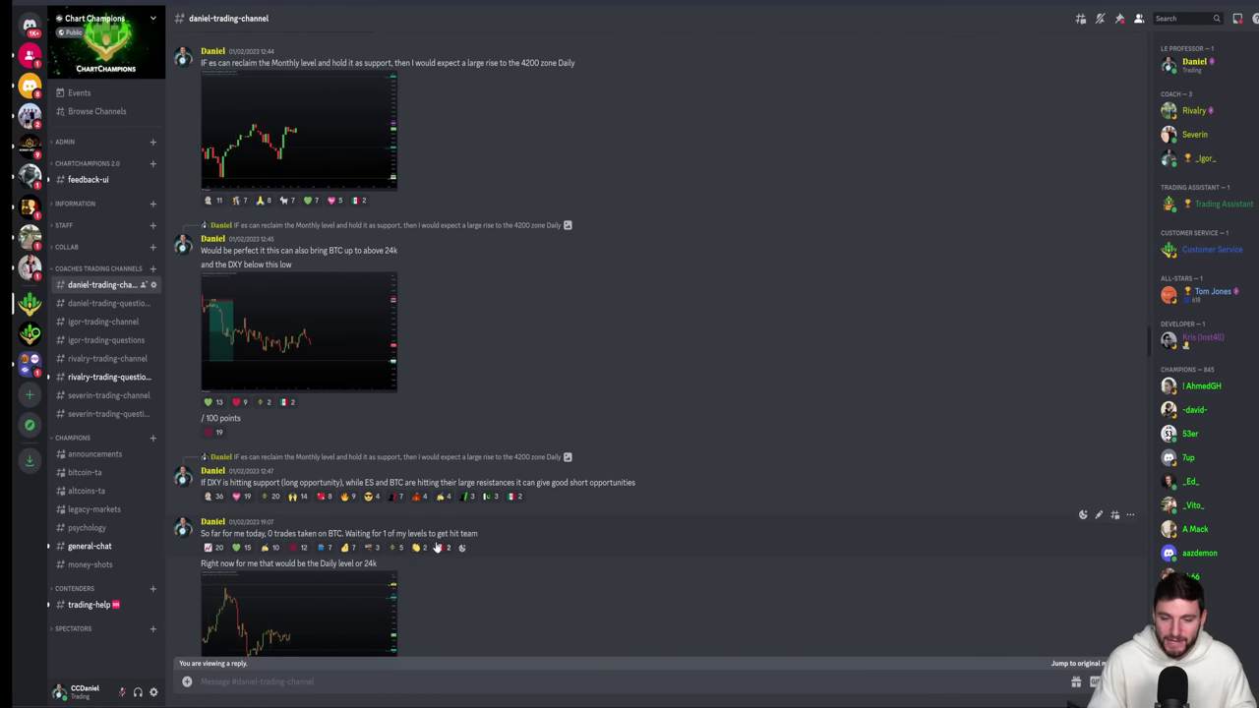
{"action": "left_click_drag", "start_coordinate": [380, 564], "coordinate": [364, 563]}
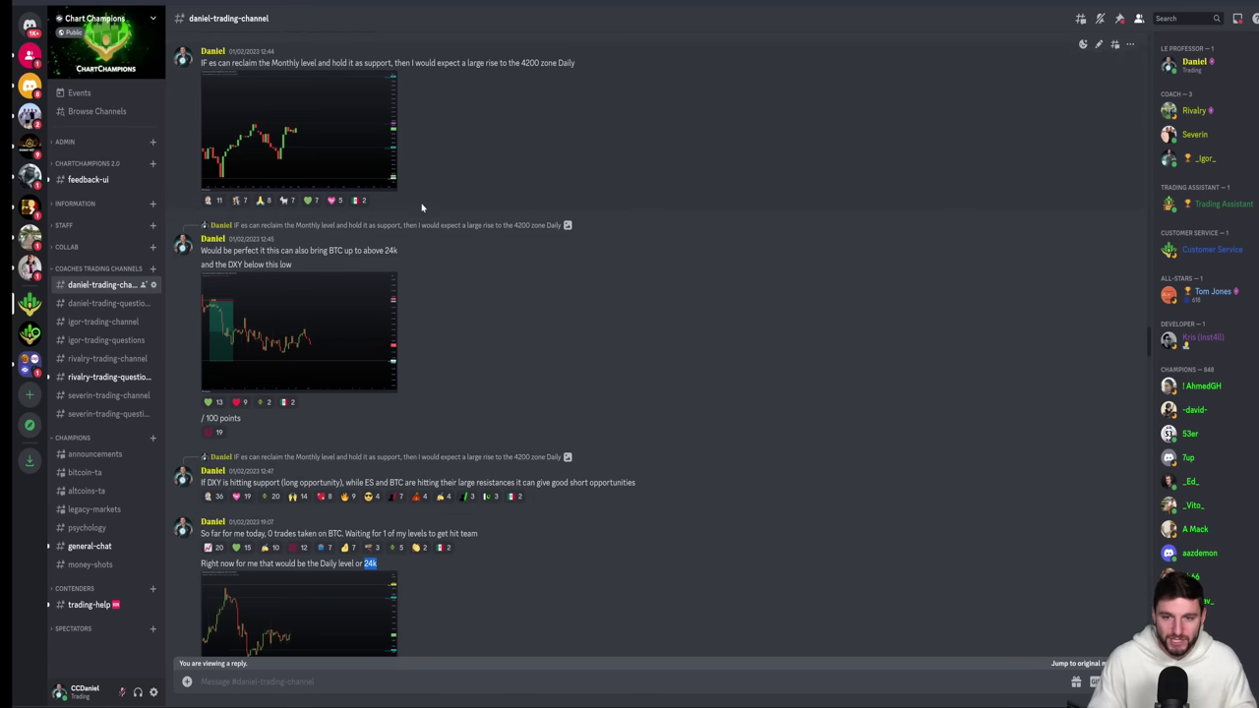
Review the 1 February ES and DXY chart images once more, one after the other.
{"action": "left_click", "coordinate": [380, 153]}
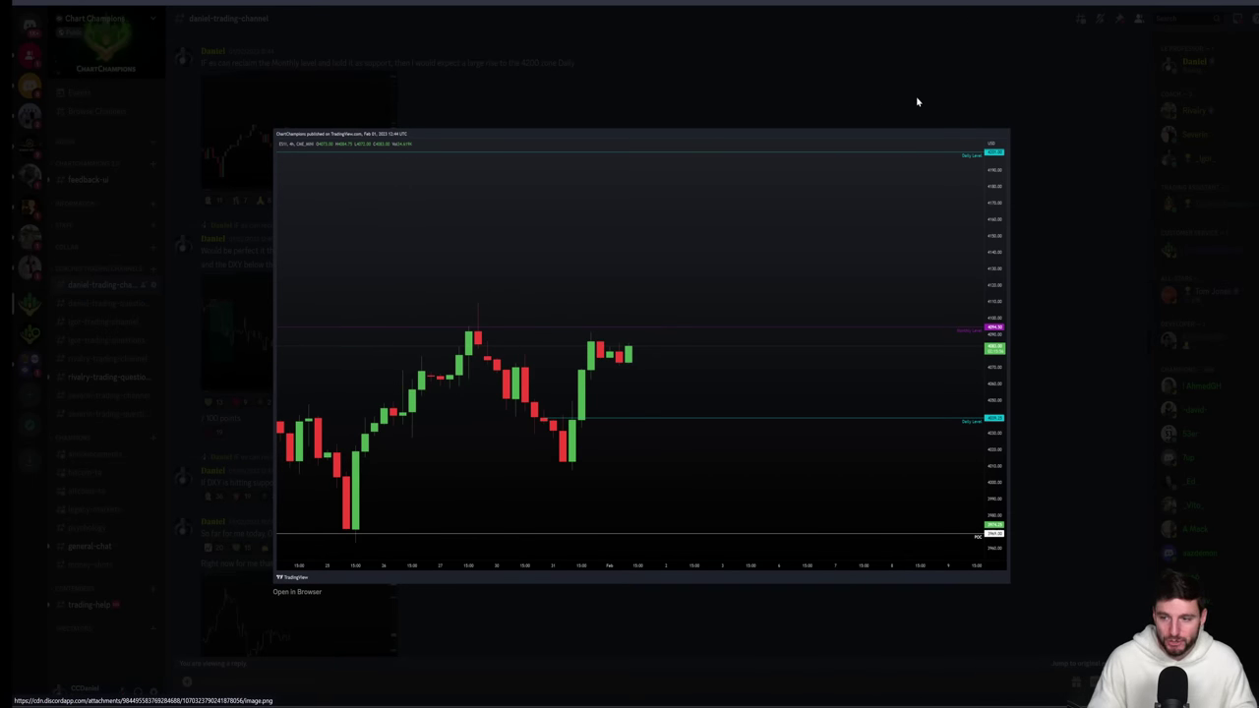
{"action": "left_click", "coordinate": [916, 102]}
{"action": "left_click", "coordinate": [298, 350]}
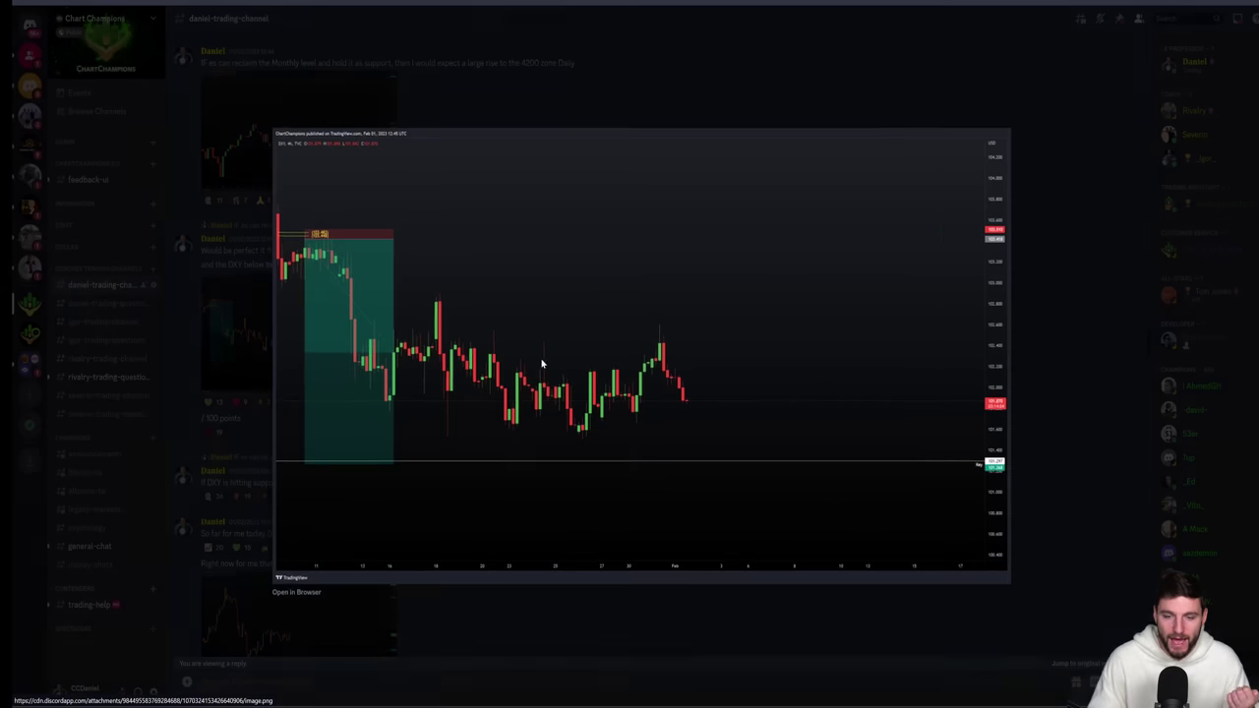
{"action": "left_click", "coordinate": [1029, 464]}
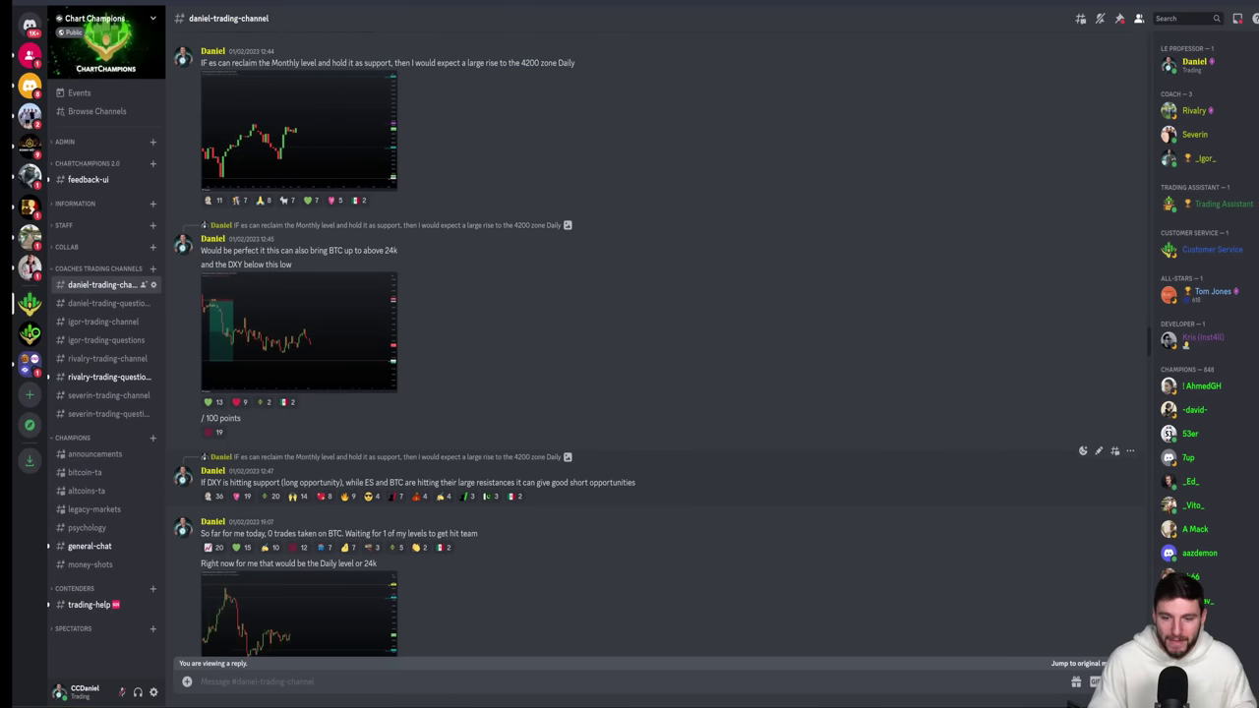
Highlight "good short opportunities" in the 12:47 post and "24k" in the 12:45 post.
{"action": "left_click_drag", "start_coordinate": [550, 482], "coordinate": [636, 483]}
{"action": "left_click", "coordinate": [630, 462]}
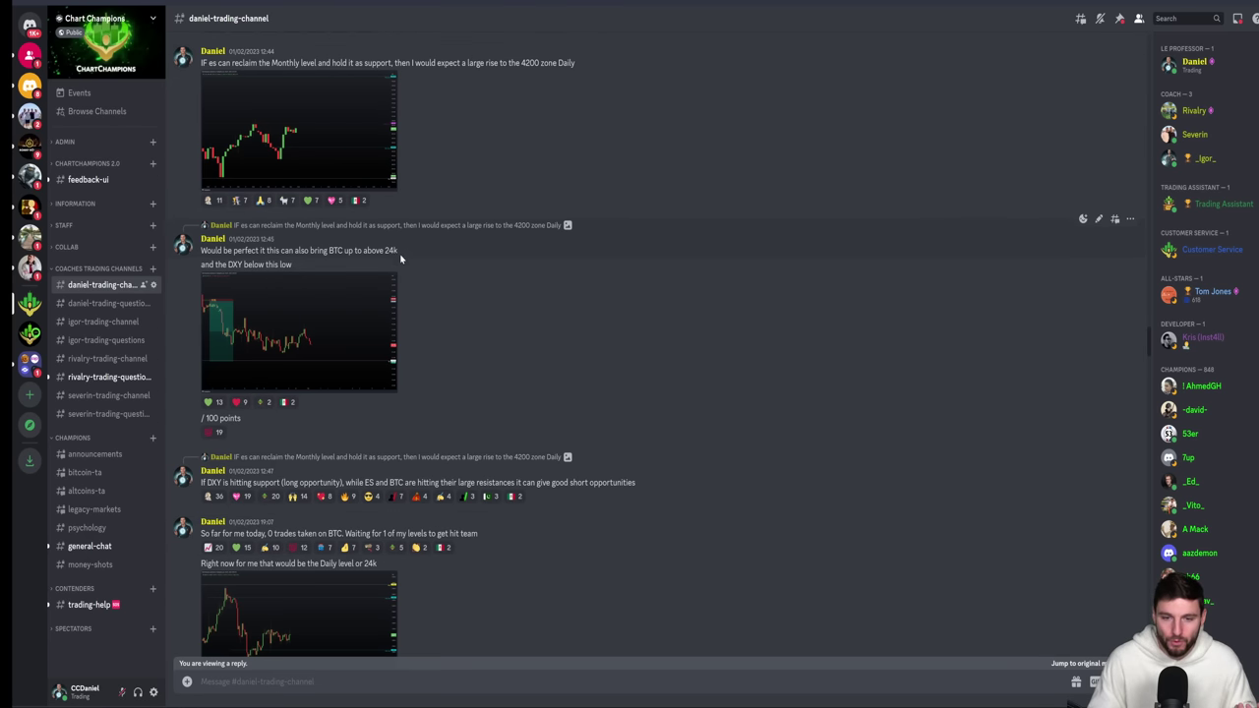
{"action": "left_click_drag", "start_coordinate": [398, 253], "coordinate": [383, 253]}
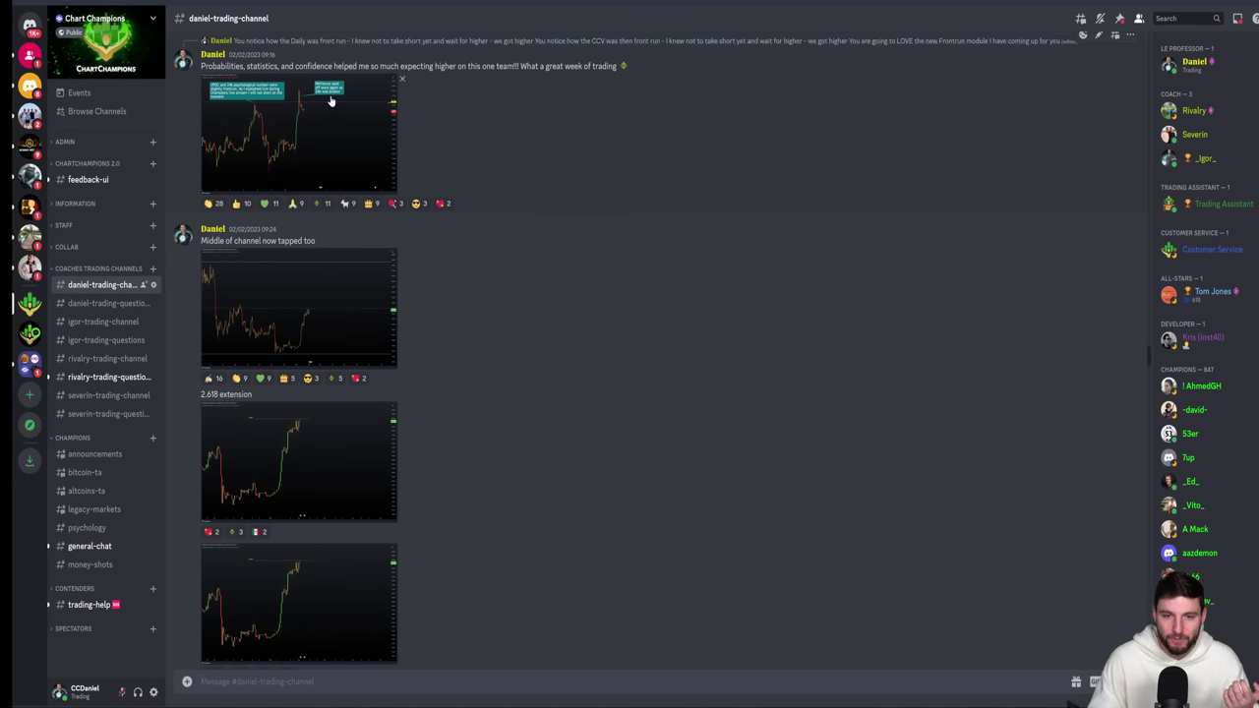
Examine the 2 February 09:16 chart post and the BTC order-flow image about bearish divergences on the retest of the high.
{"action": "left_click", "coordinate": [326, 110]}
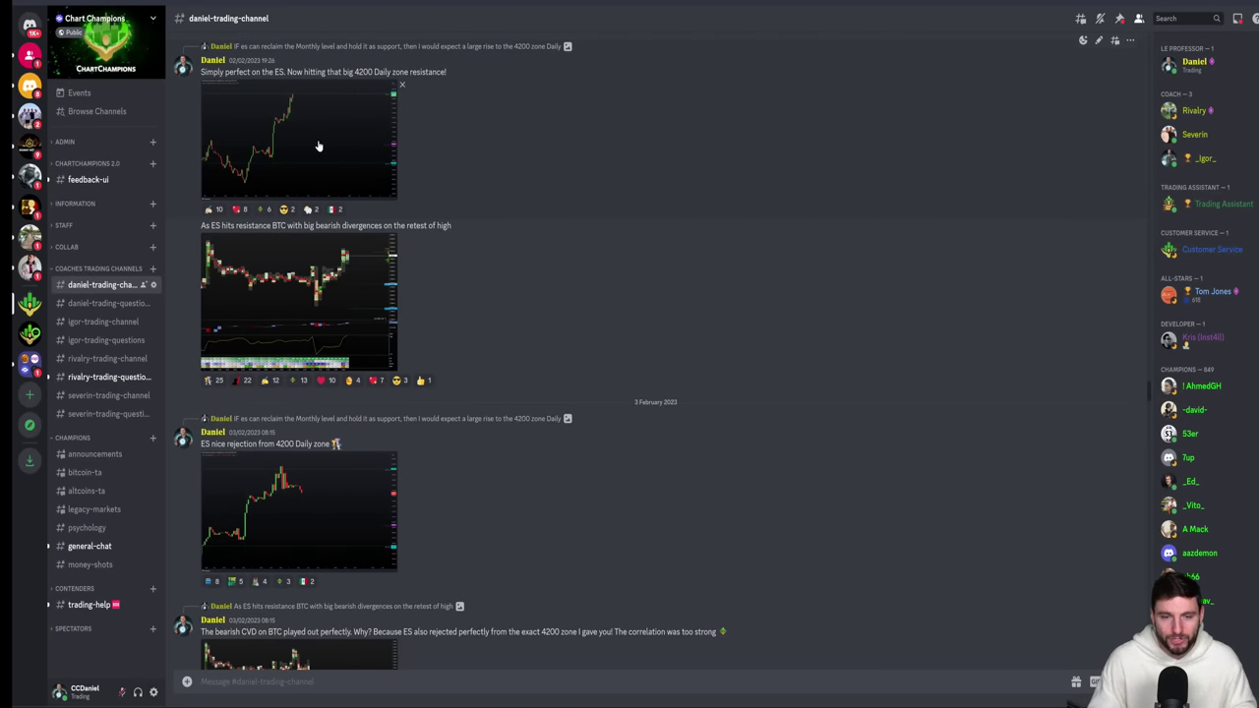
{"action": "left_click", "coordinate": [318, 315]}
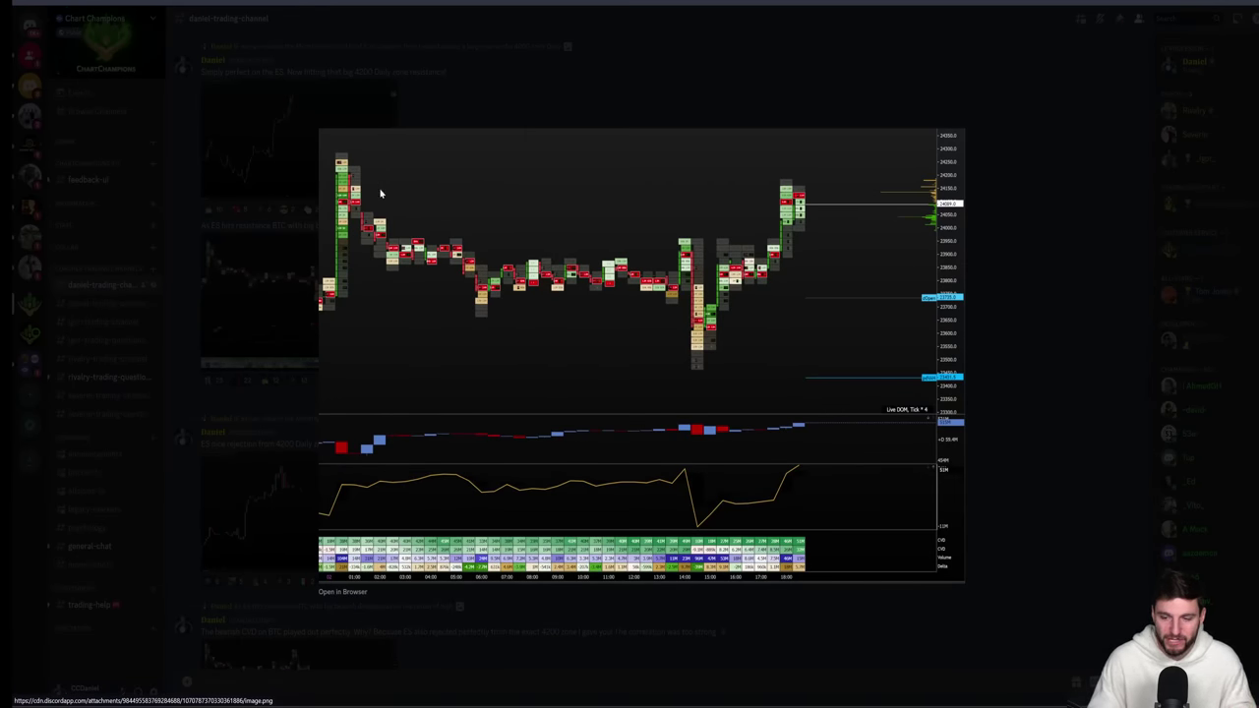
{"action": "left_click", "coordinate": [360, 592]}
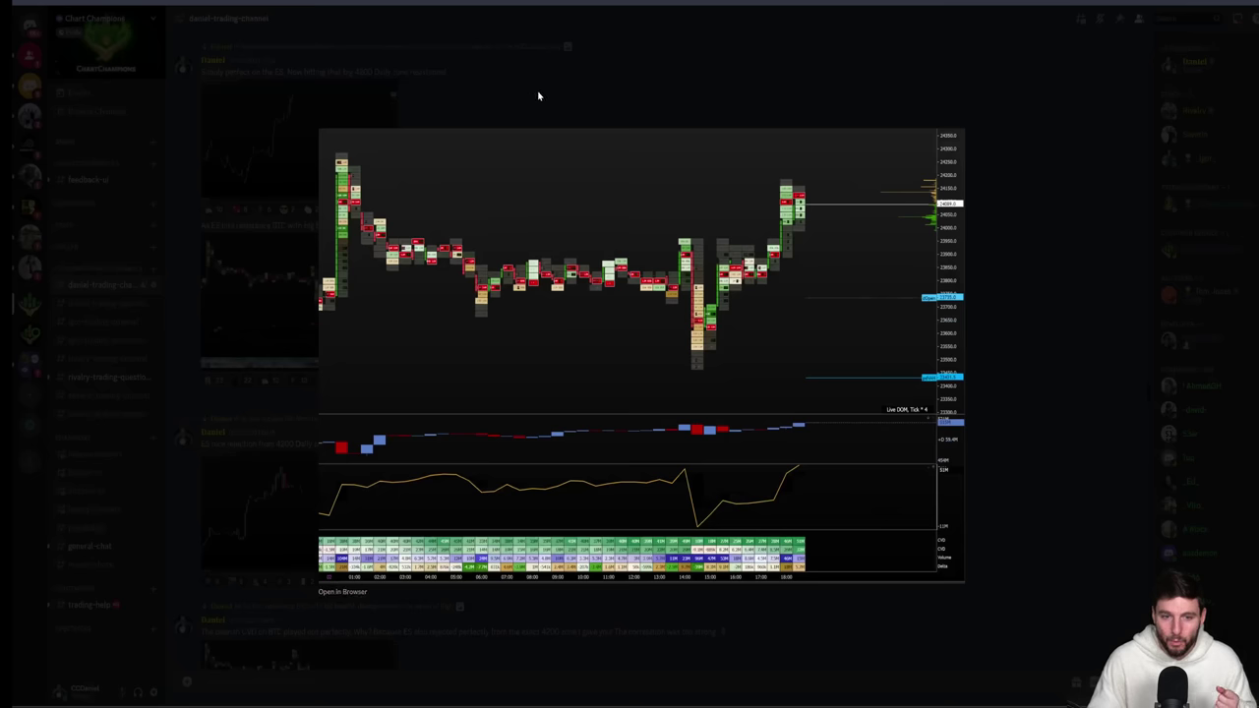
{"action": "left_click", "coordinate": [538, 95]}
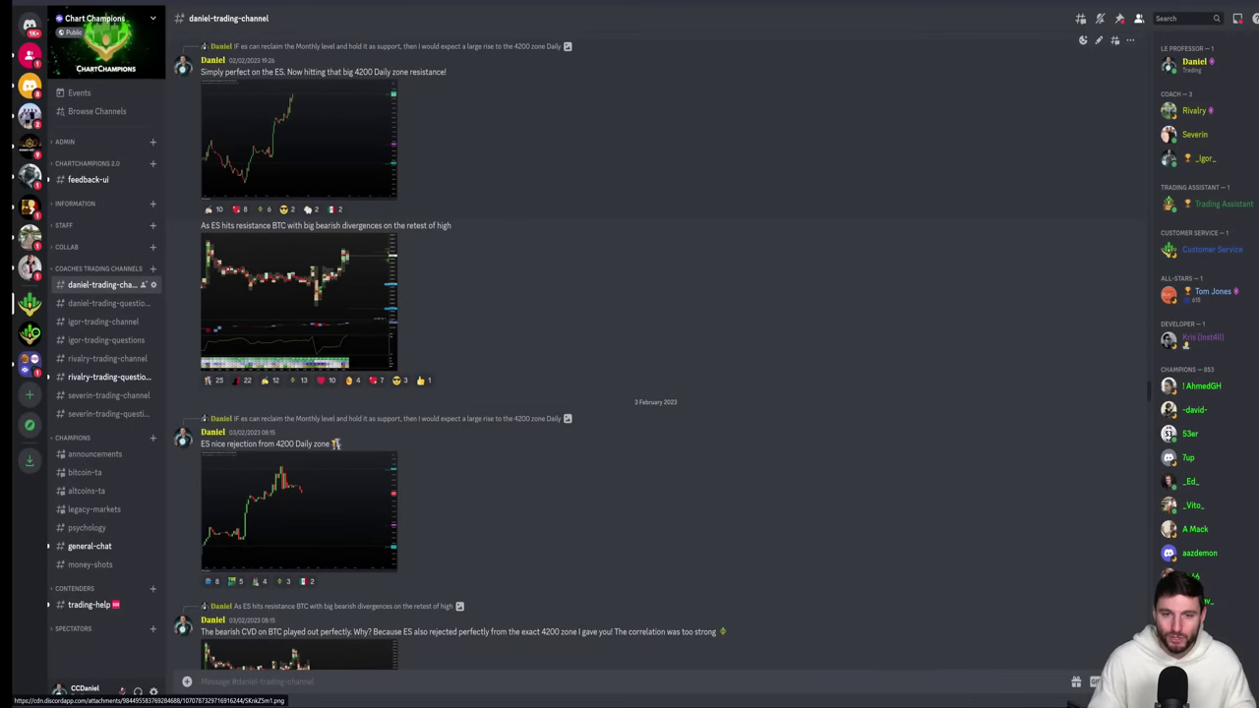
Highlight "4200 Daily zone resistance!" in the 2 February 19:26 post and enlarge its ES chart image.
{"action": "left_click_drag", "start_coordinate": [355, 72], "coordinate": [462, 76]}
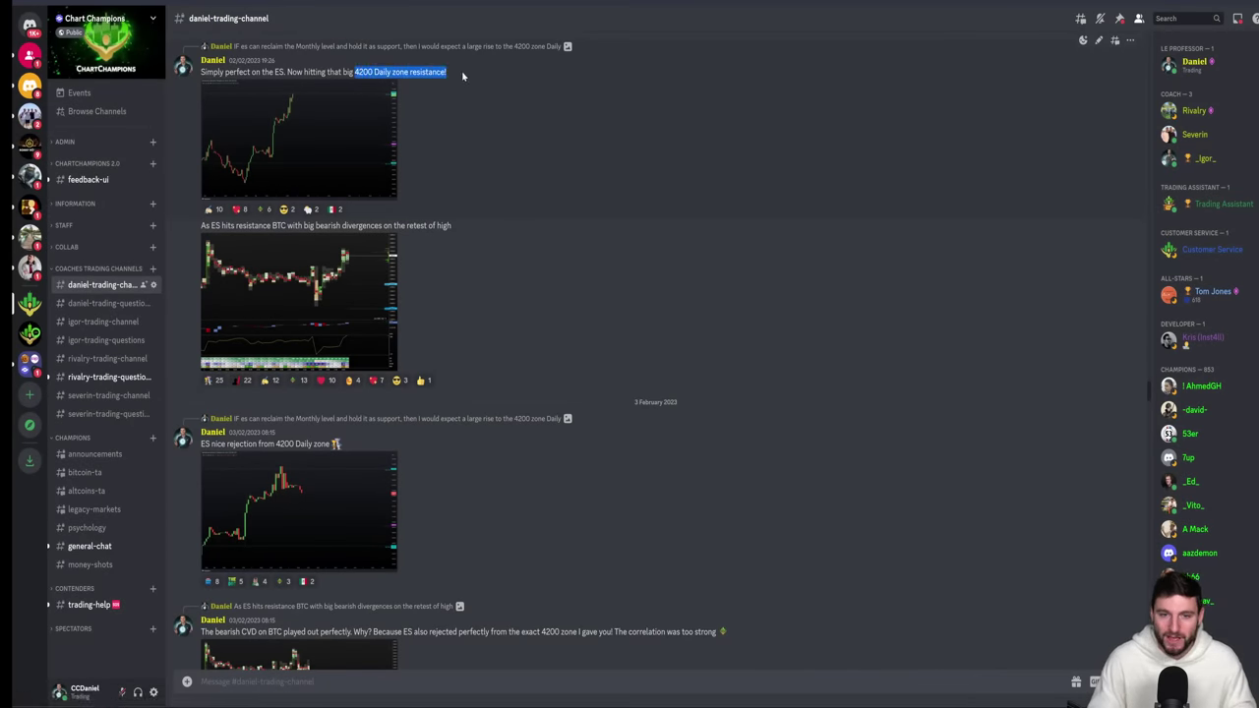
{"action": "left_click", "coordinate": [352, 138]}
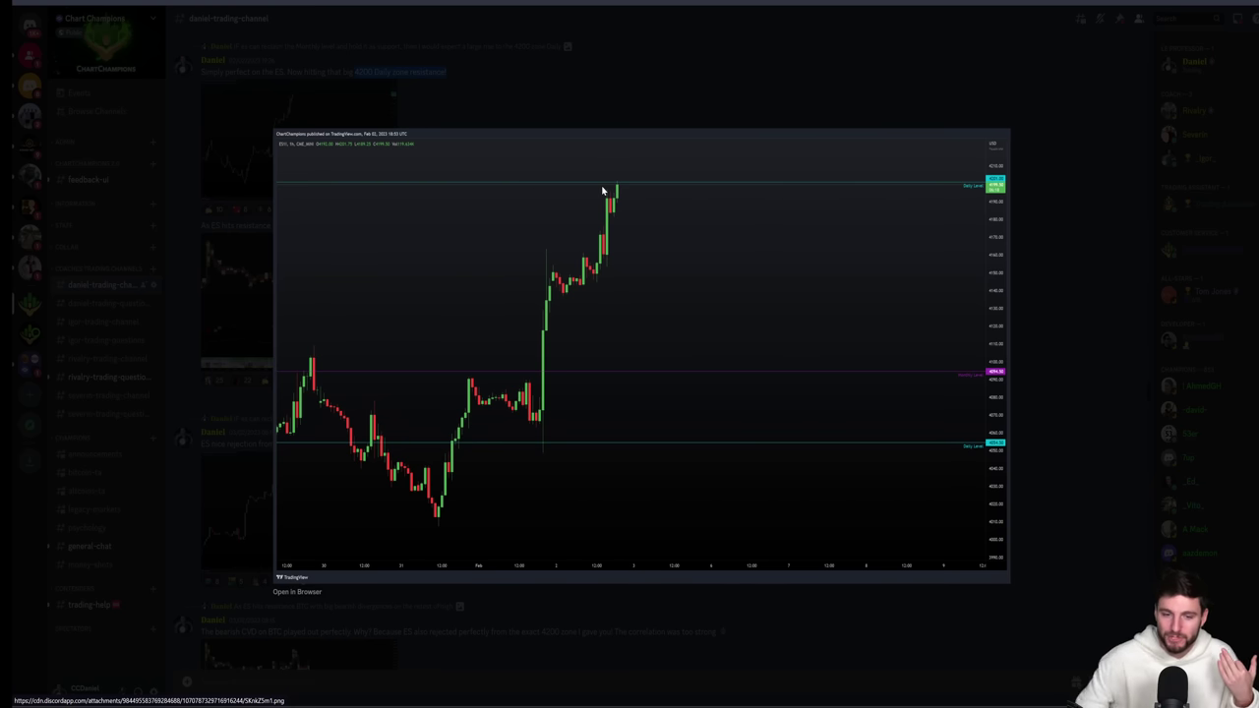
{"action": "left_click", "coordinate": [647, 102]}
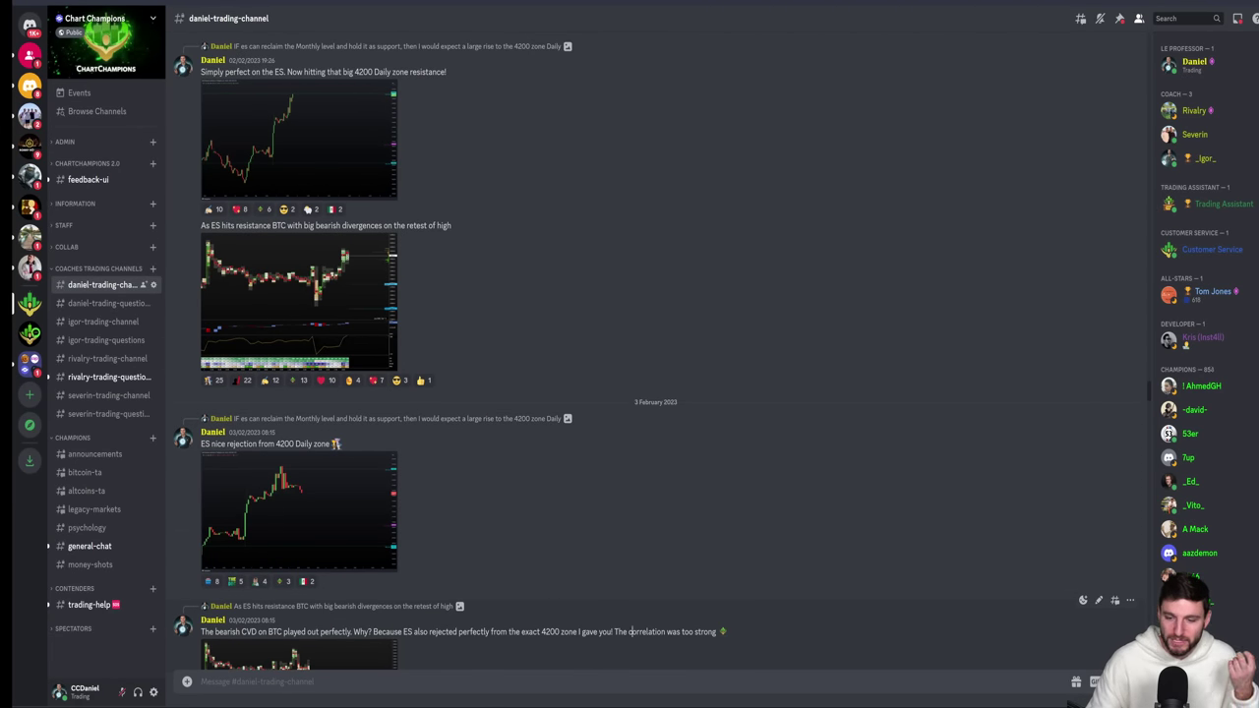
Highlight "correlation was" in the 3 February post, view the BTC divergence image again, and switch back to TradingView.
{"action": "left_click_drag", "start_coordinate": [629, 631], "coordinate": [680, 632]}
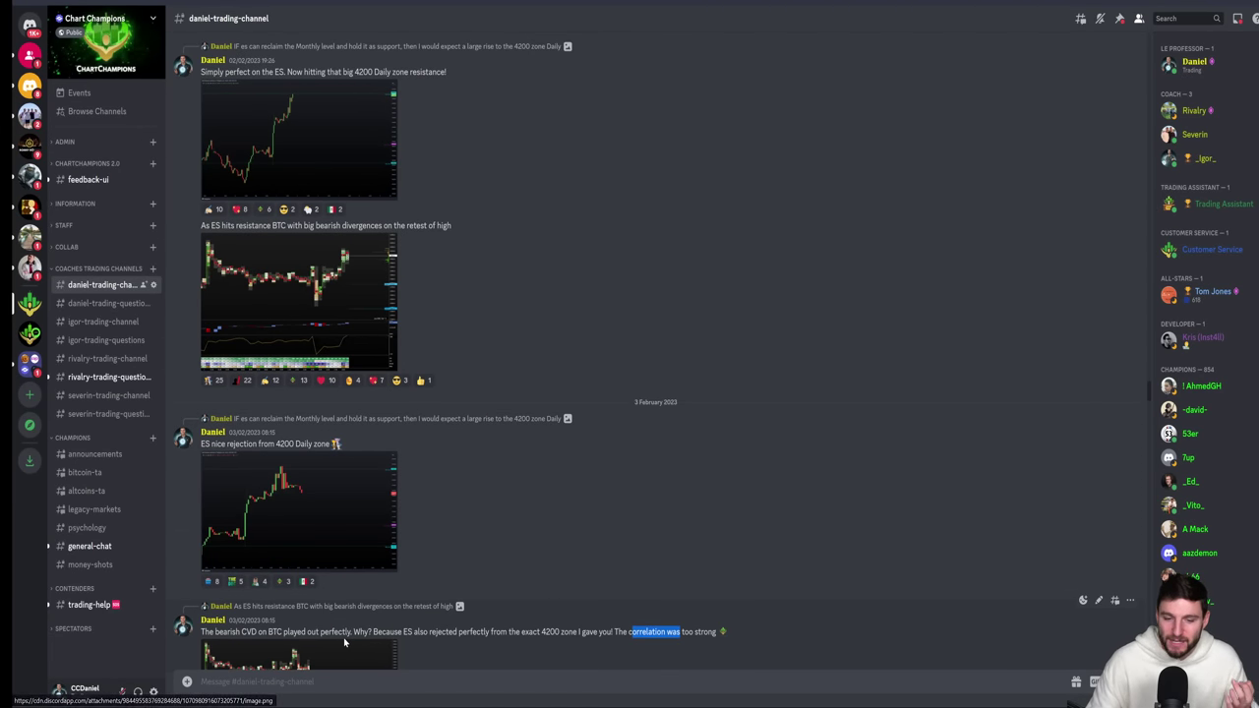
{"action": "left_click", "coordinate": [336, 302]}
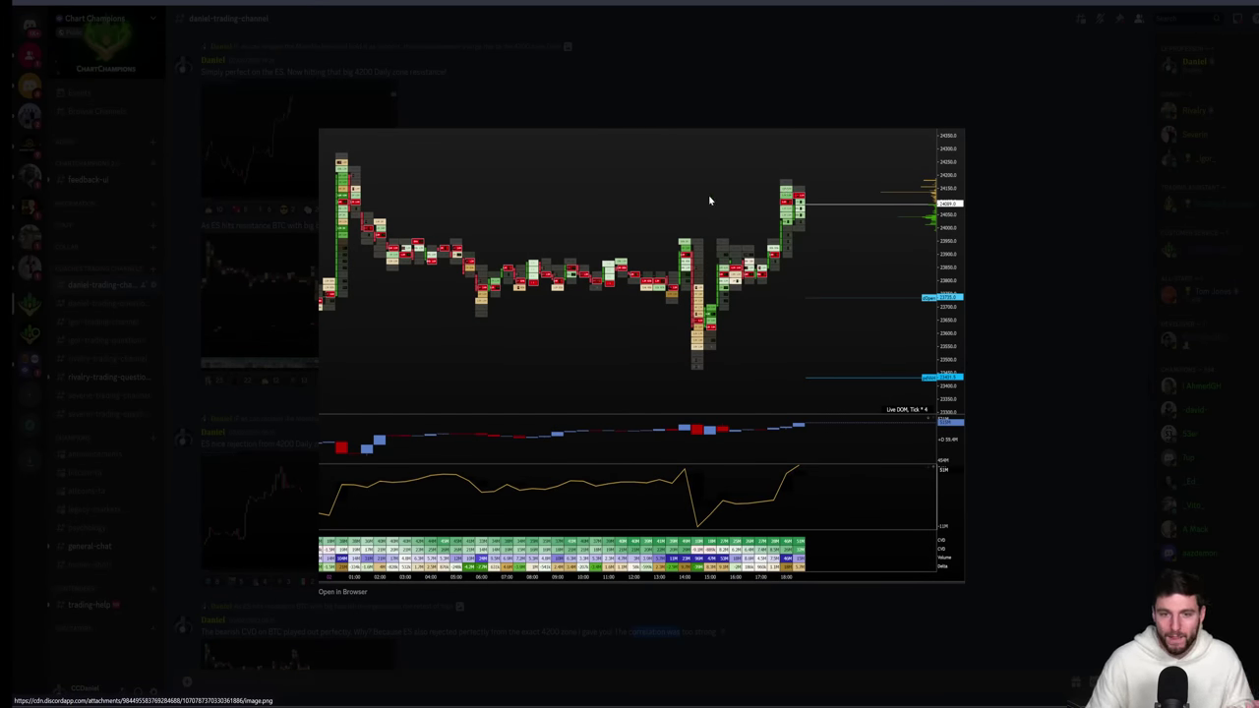
{"action": "key", "text": "alt+Tab"}
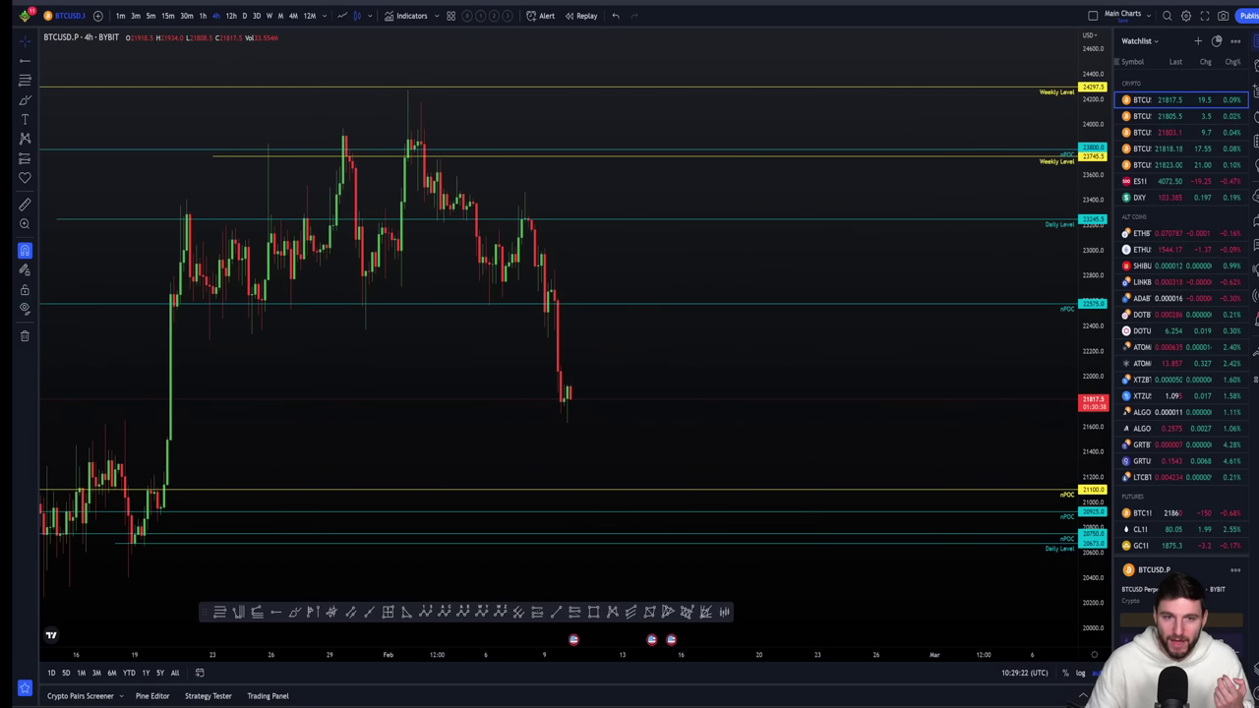
Switch between the chart and Discord, clear the "24k" highlight, and enlarge the BTCUSDT Short 8x result card in today's 09:42 post.
{"action": "key", "text": "alt+Tab"}
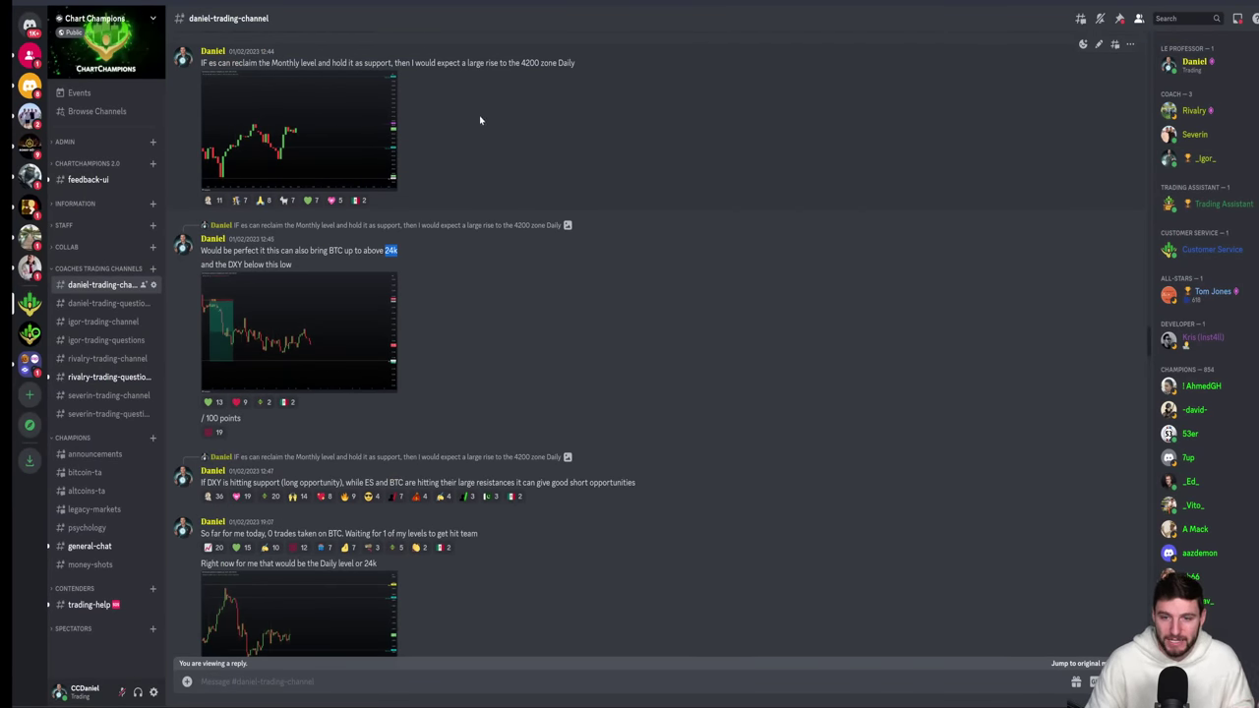
{"action": "left_click", "coordinate": [479, 115]}
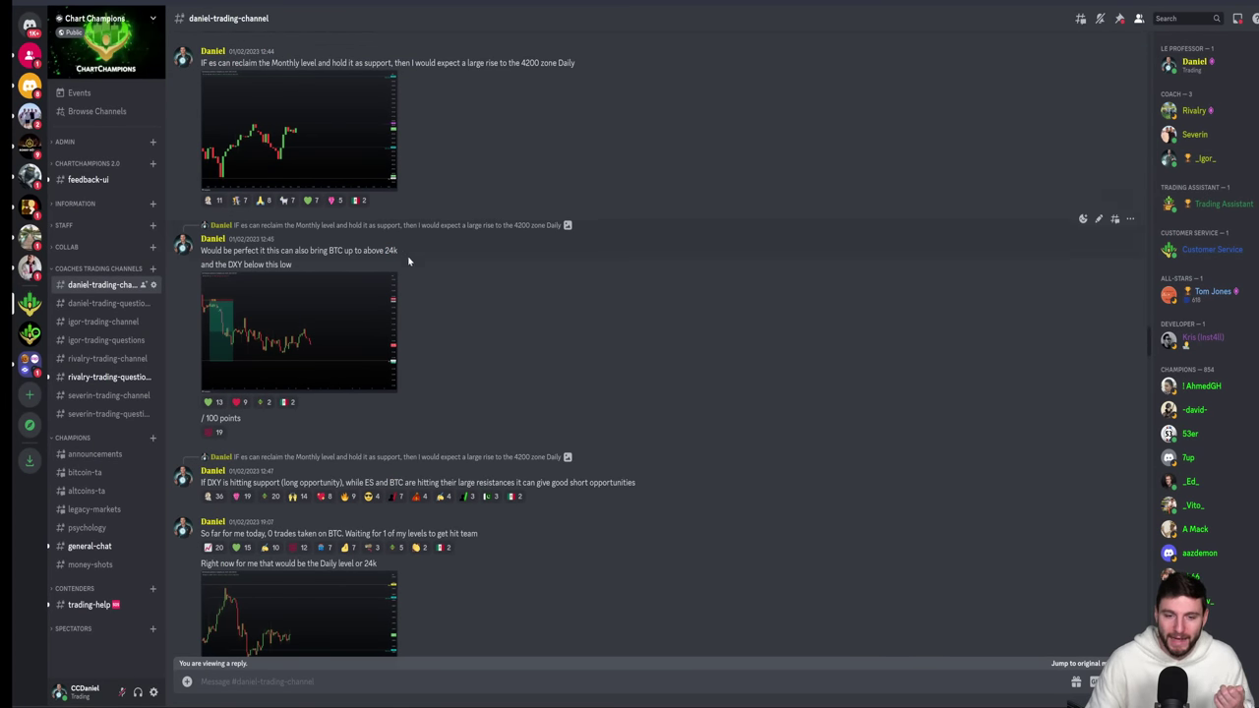
{"action": "key", "text": "alt+Tab"}
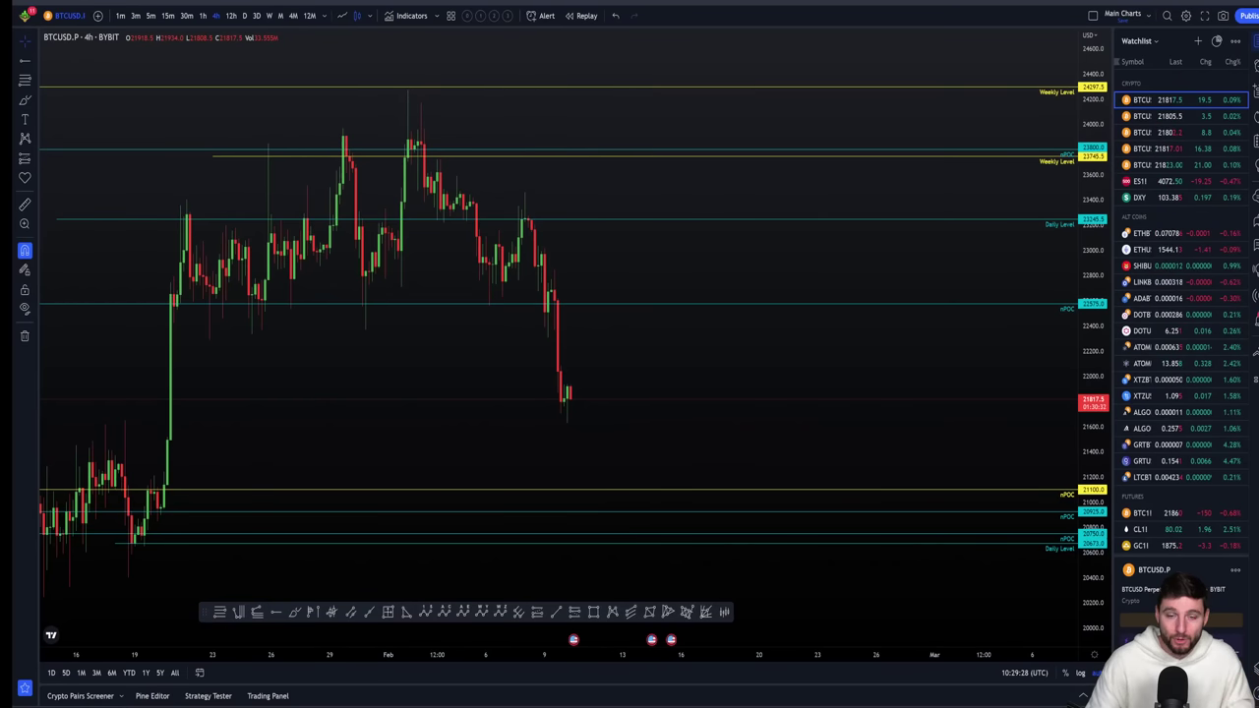
{"action": "key", "text": "alt+Tab"}
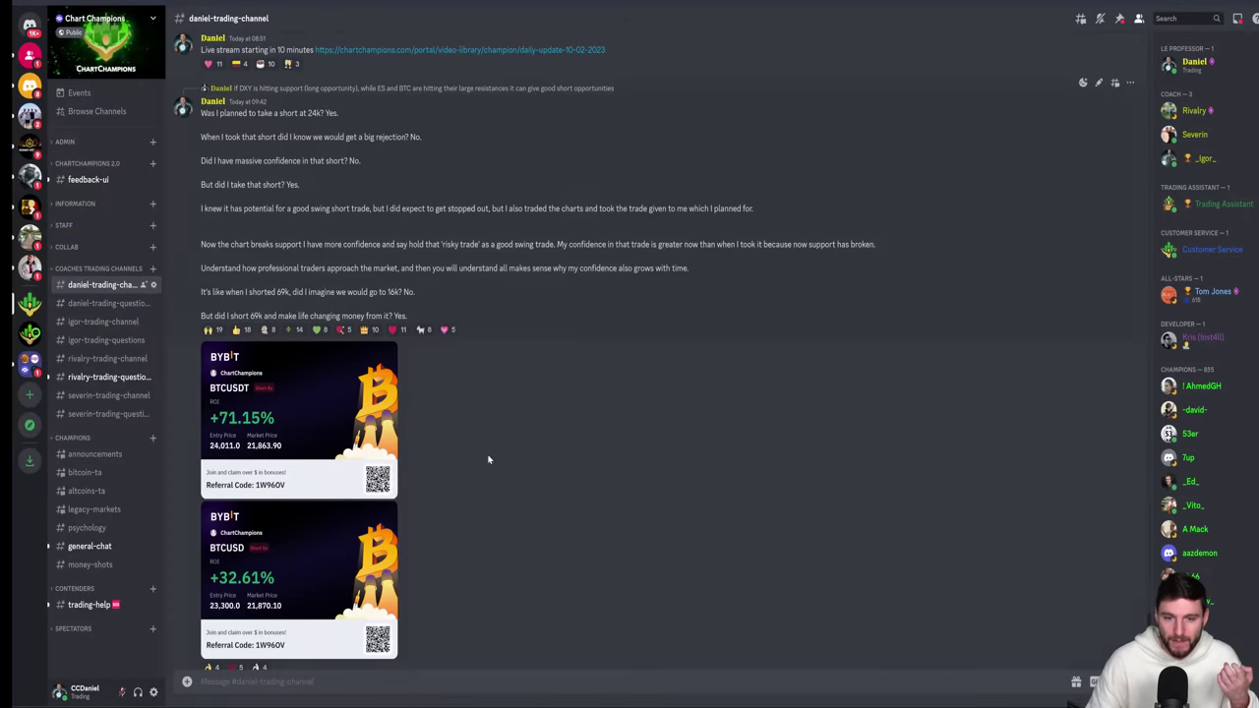
{"action": "left_click", "coordinate": [311, 440]}
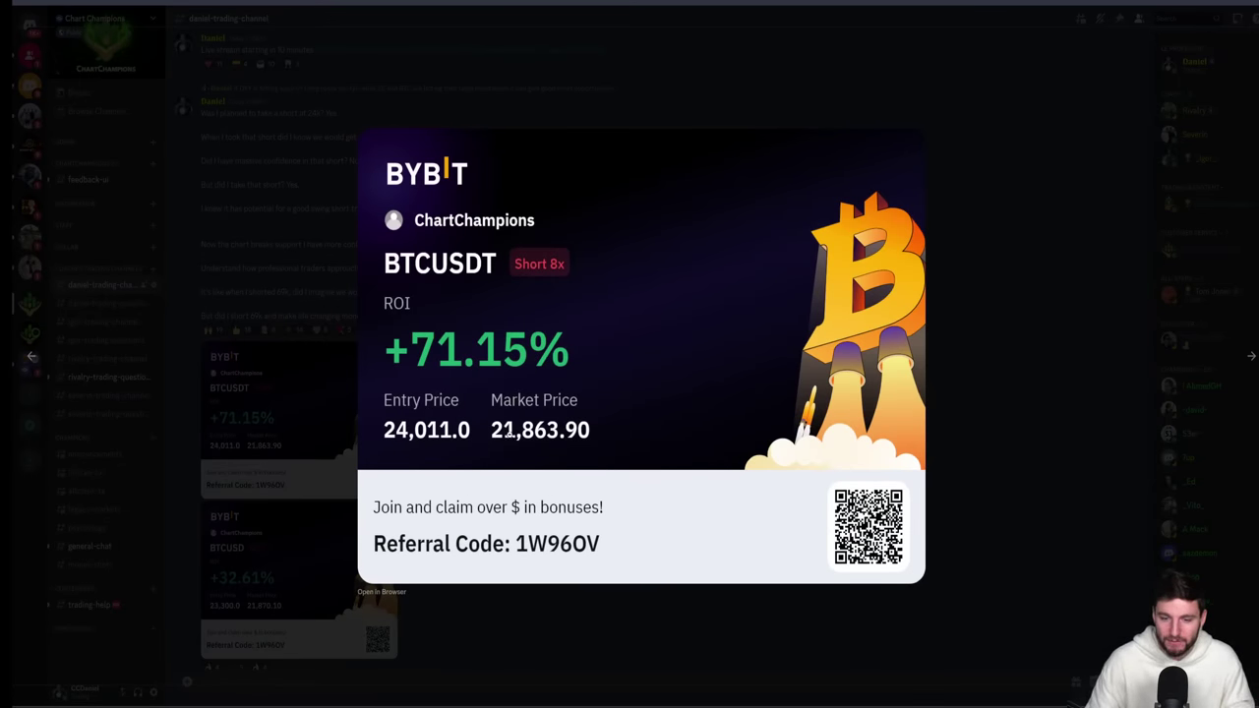
Switch to Twitter and enlarge the image in the 9 February tweet about short targets below $22,280, closing it again.
{"action": "key", "text": "alt+Tab"}
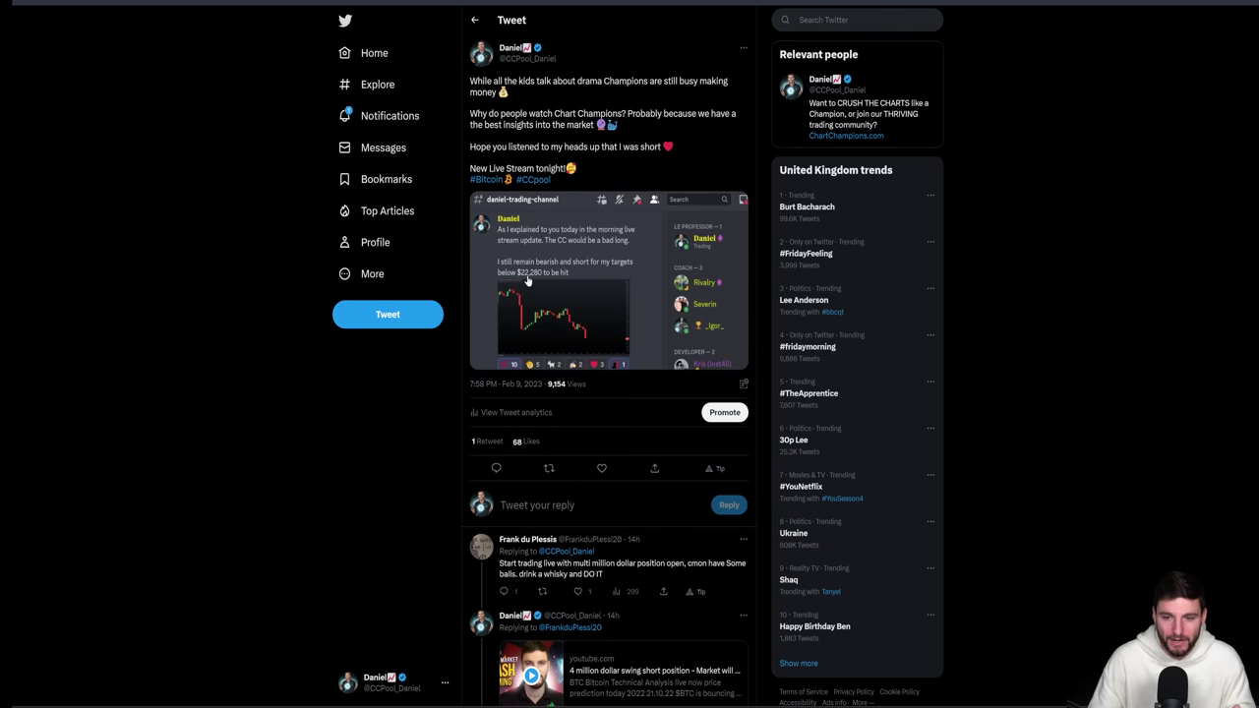
{"action": "left_click", "coordinate": [528, 280]}
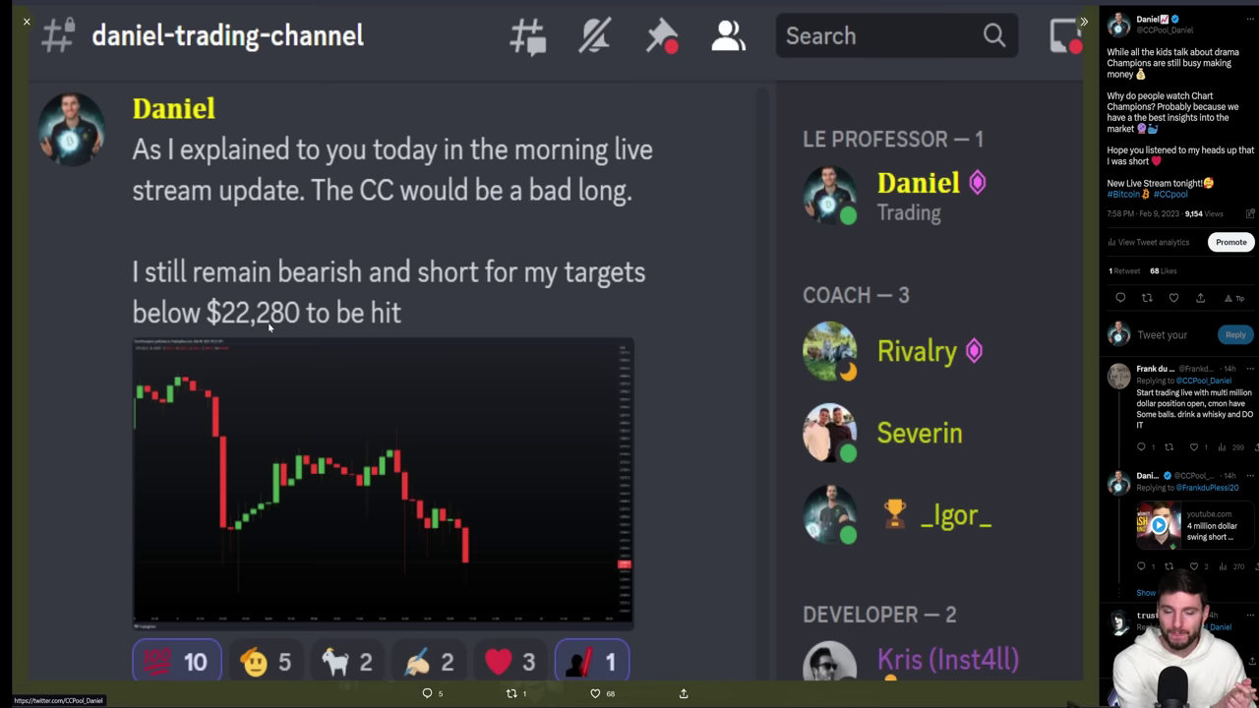
{"action": "key", "text": "alt+Tab"}
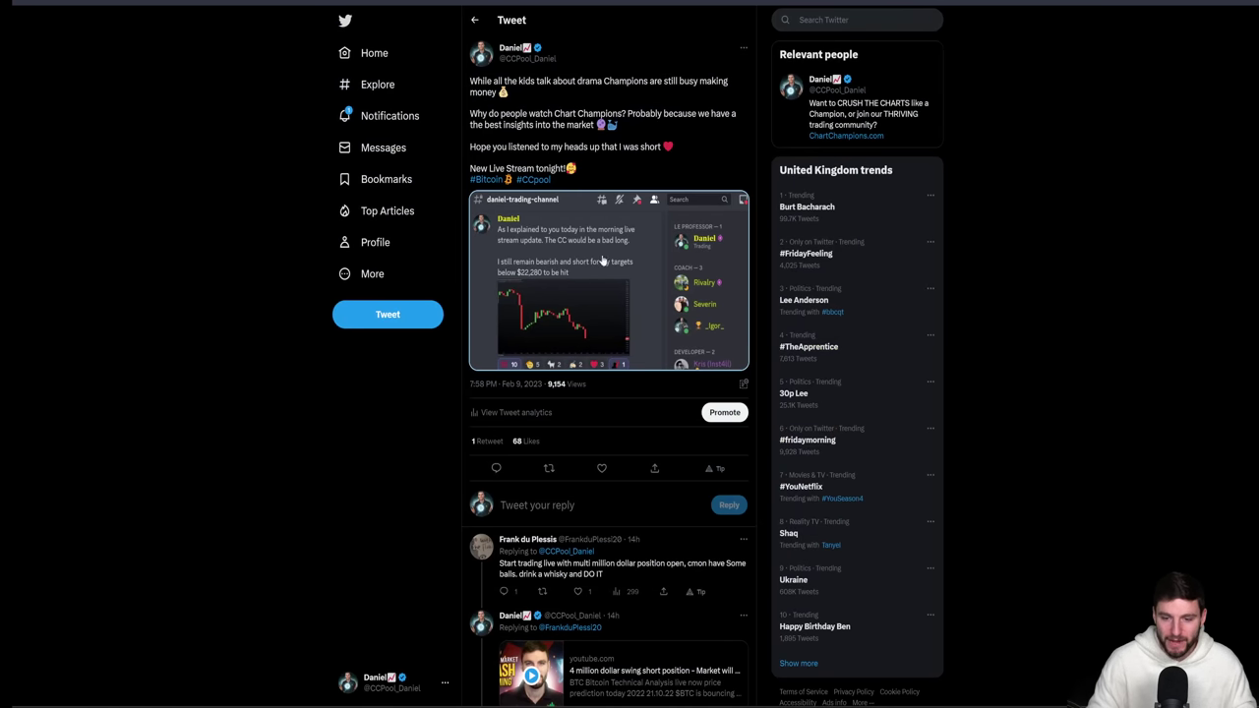
{"action": "left_click", "coordinate": [556, 258]}
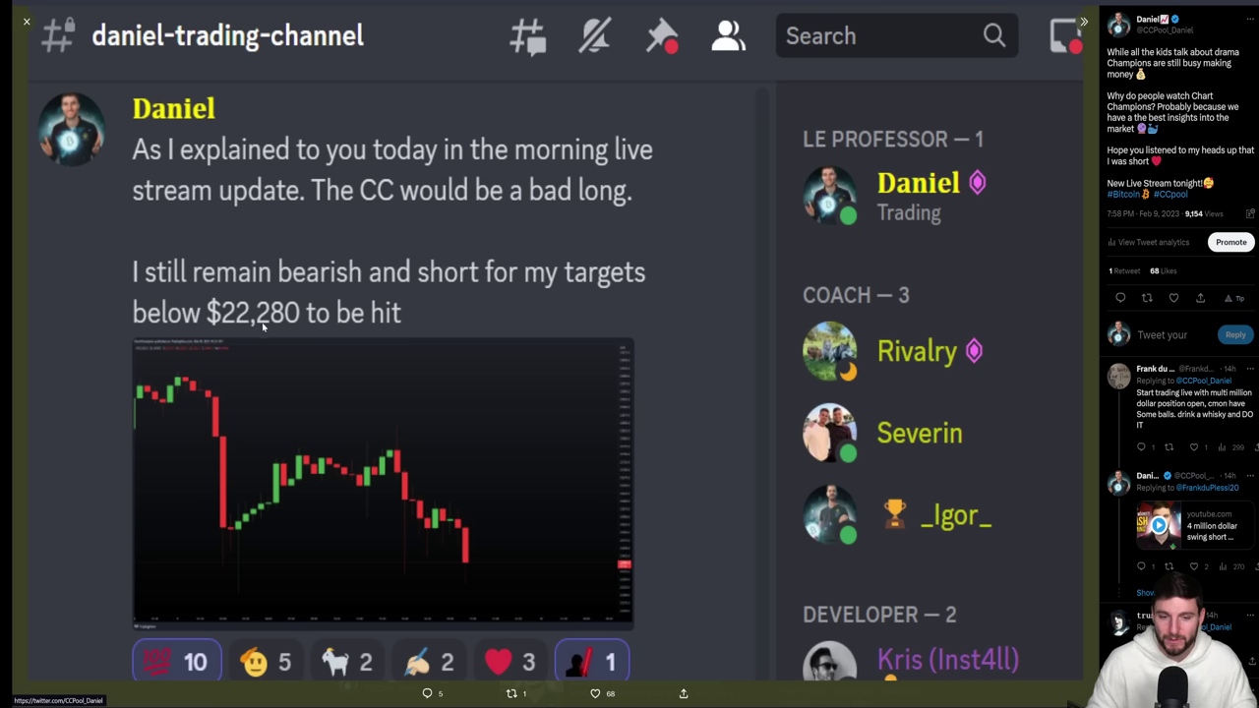
{"action": "key", "text": "Escape"}
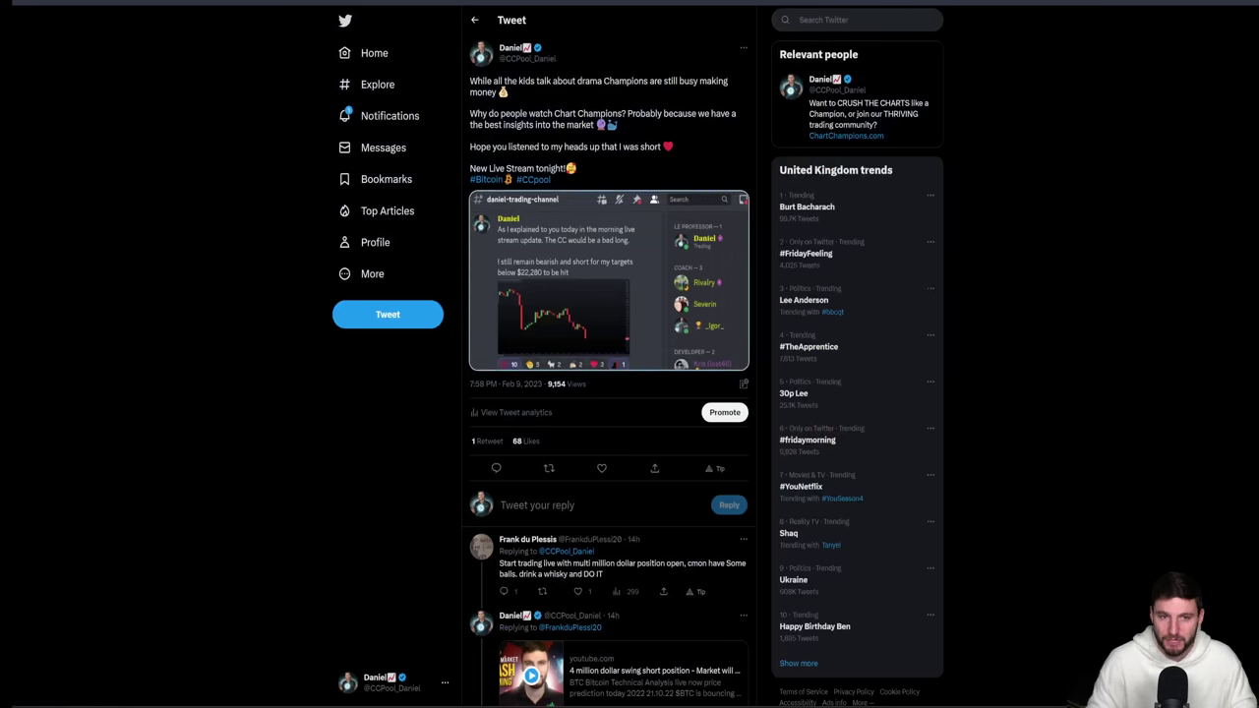
Compare the BTCUSD 4-hour chart in TradingView with the BTCUSDT short result card in Discord, ending on the chart.
{"action": "key", "text": "alt+Tab"}
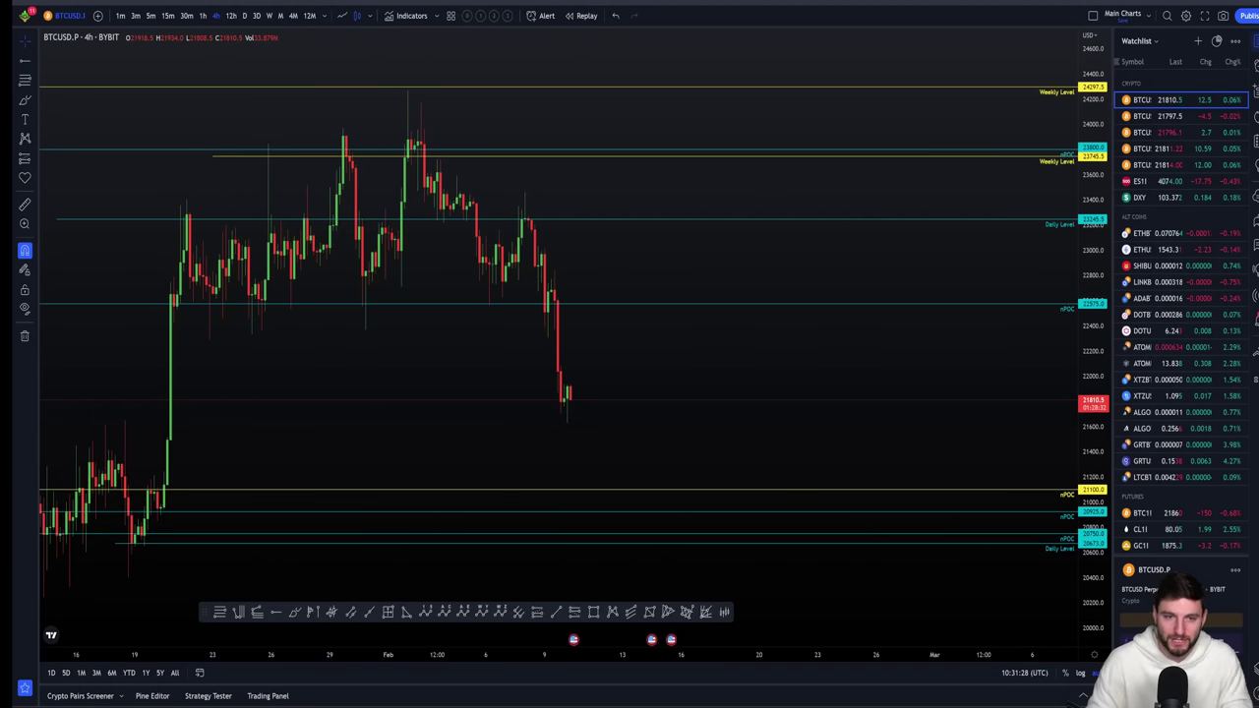
{"action": "key", "text": "alt+Tab"}
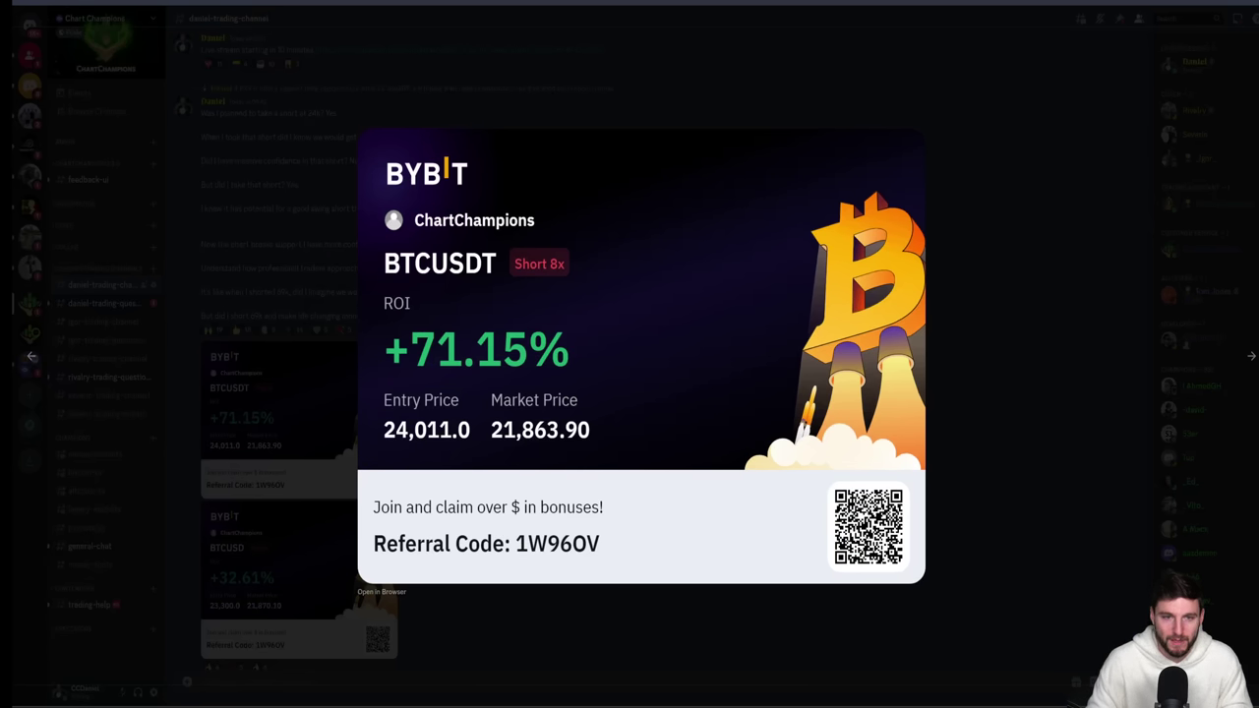
{"action": "key", "text": "alt+Tab"}
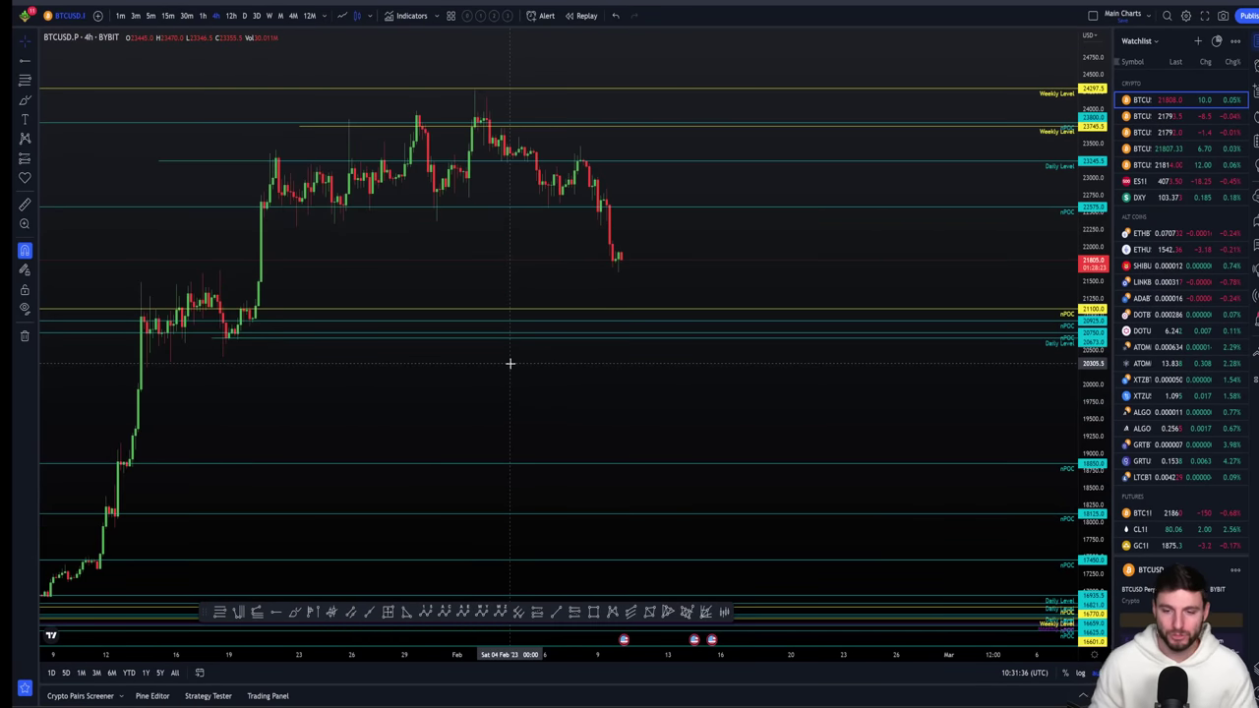
Draw a Fibonacci retracement from the 14 January low at 20246.0 up to the 24276.0 high, and remove it.
{"action": "scroll", "coordinate": [509, 363], "scroll_direction": "up", "scroll_amount": 2}
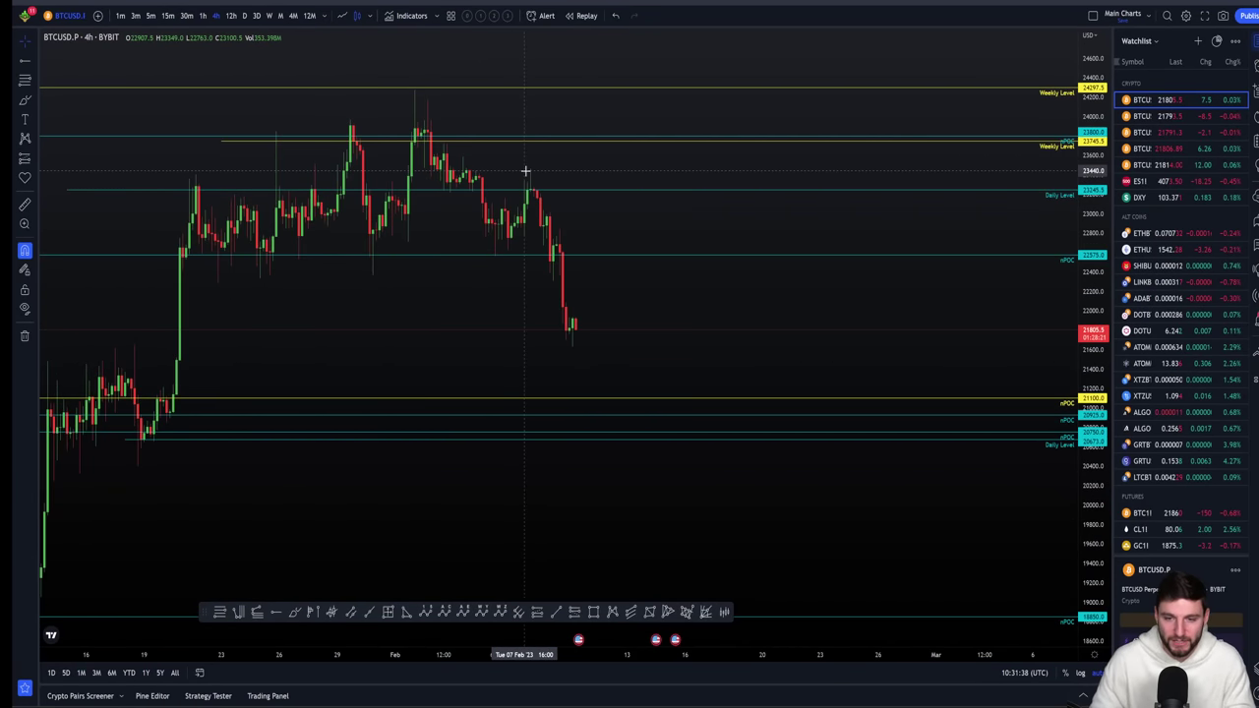
{"action": "scroll", "coordinate": [610, 276], "scroll_direction": "up", "scroll_amount": 2}
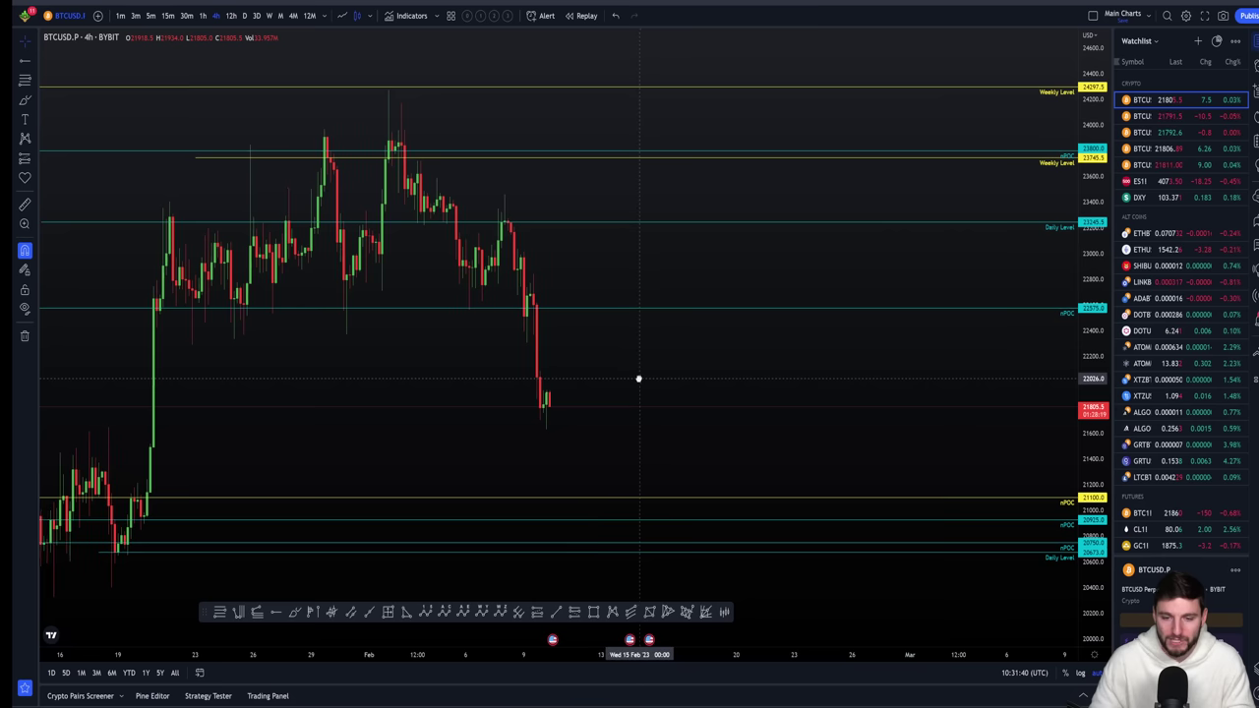
{"action": "left_click_drag", "start_coordinate": [639, 379], "coordinate": [654, 373]}
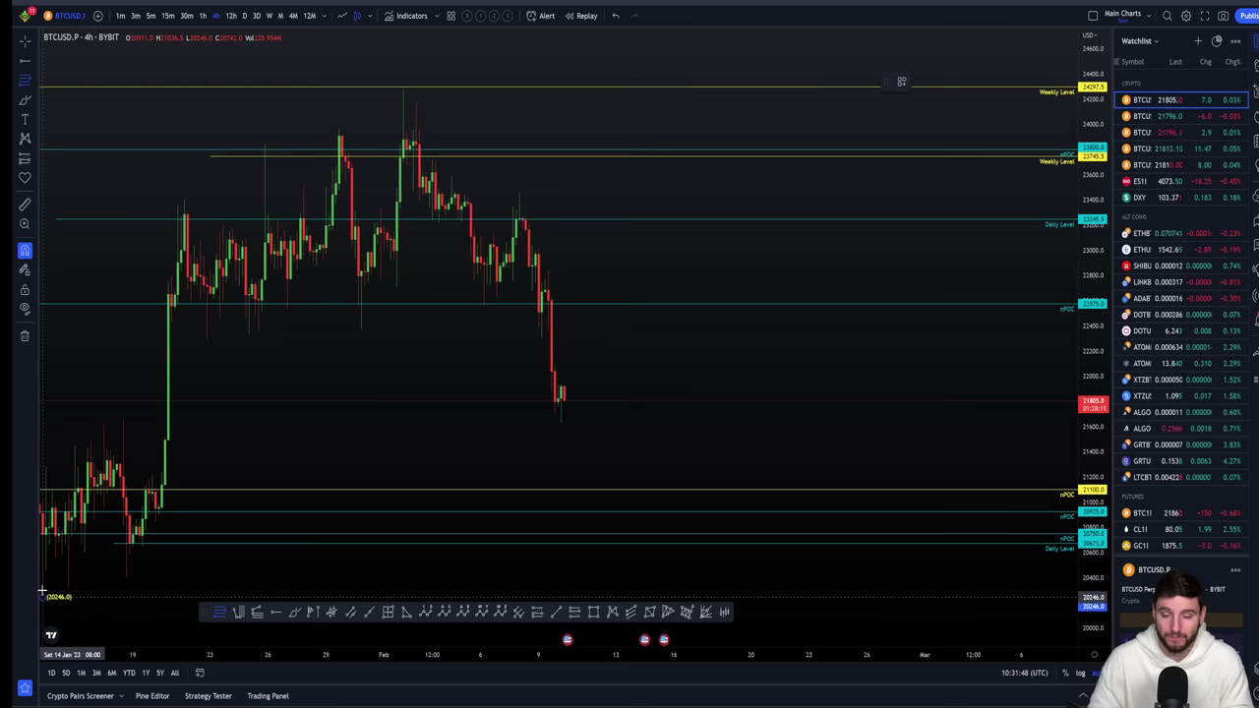
{"action": "mouse_move", "coordinate": [42, 590]}
{"action": "left_mouse_down"}
{"action": "mouse_move", "coordinate": [334, 522]}
{"action": "mouse_move", "coordinate": [666, 495]}
{"action": "mouse_move", "coordinate": [675, 272]}
{"action": "mouse_move", "coordinate": [701, 108]}
{"action": "mouse_move", "coordinate": [722, 89]}
{"action": "left_mouse_up"}
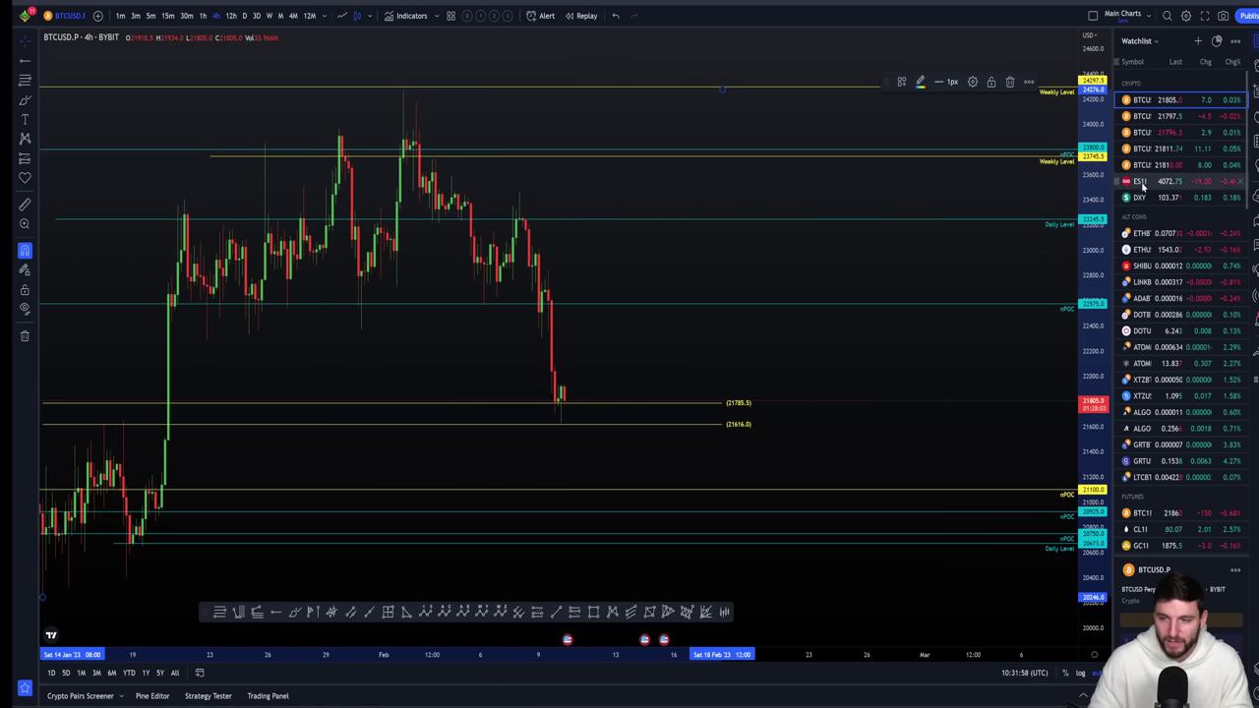
{"action": "left_click", "coordinate": [259, 226]}
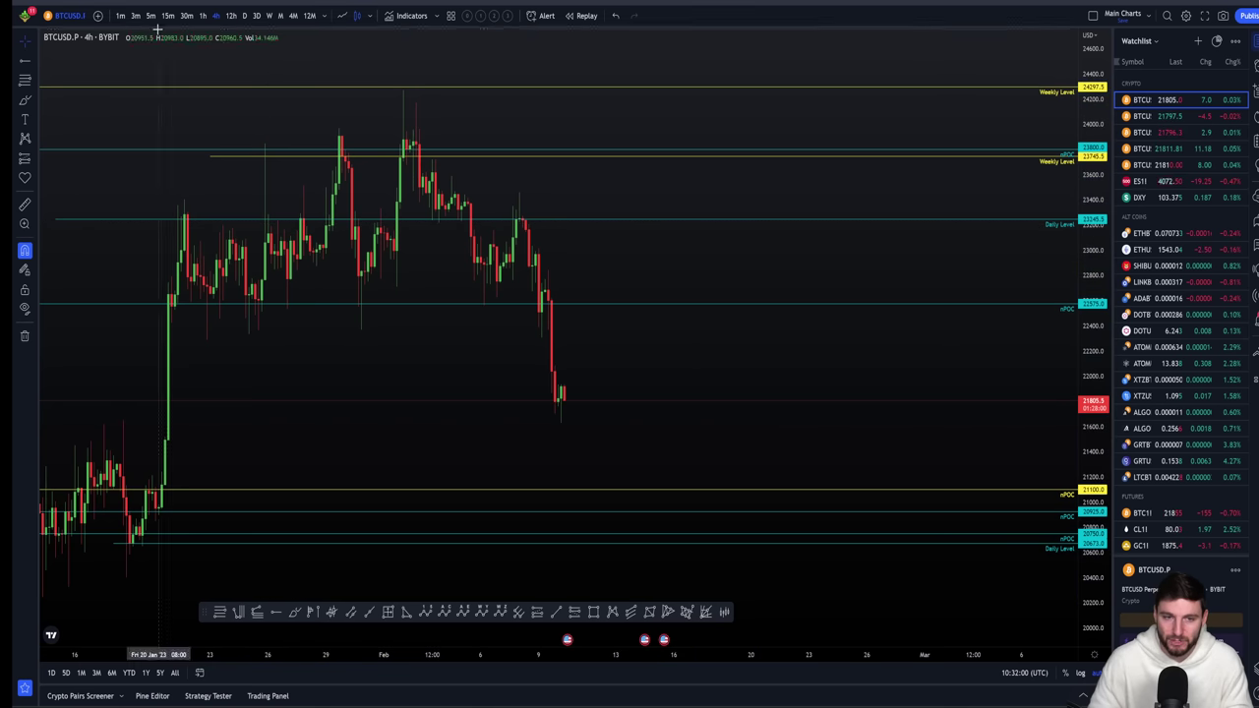
Set the BTCUSD chart to the 30-minute timeframe and examine the drop from the Daily Level through the 22575.0 nPOC.
{"action": "left_click", "coordinate": [185, 15]}
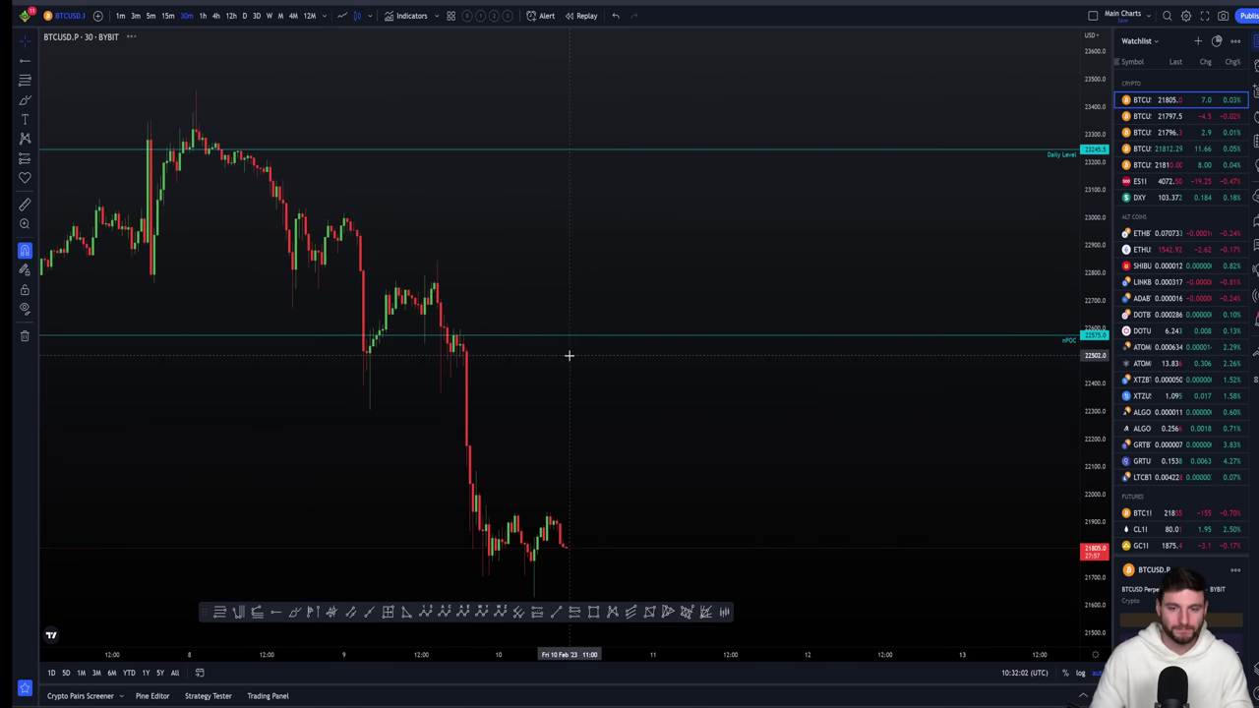
{"action": "scroll", "coordinate": [934, 370], "scroll_direction": "down", "scroll_amount": 3}
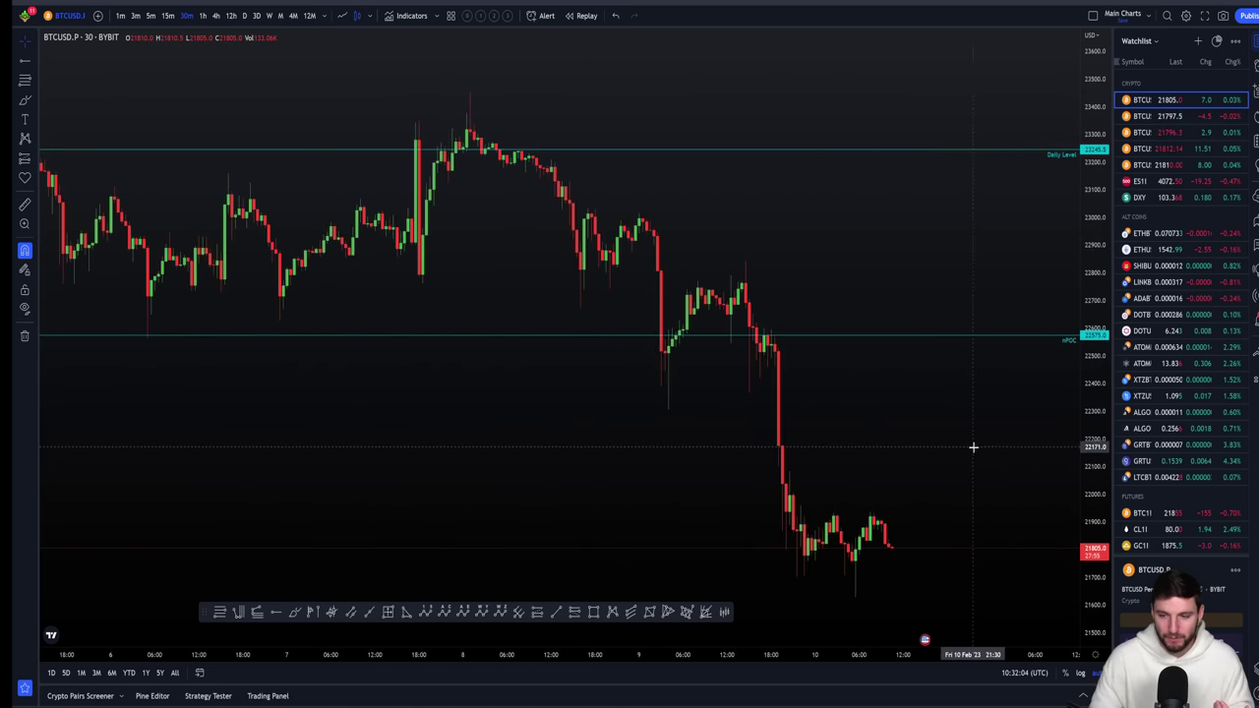
{"action": "left_click_drag", "start_coordinate": [1053, 442], "coordinate": [778, 410]}
{"action": "scroll", "coordinate": [764, 400], "scroll_direction": "up", "scroll_amount": 1}
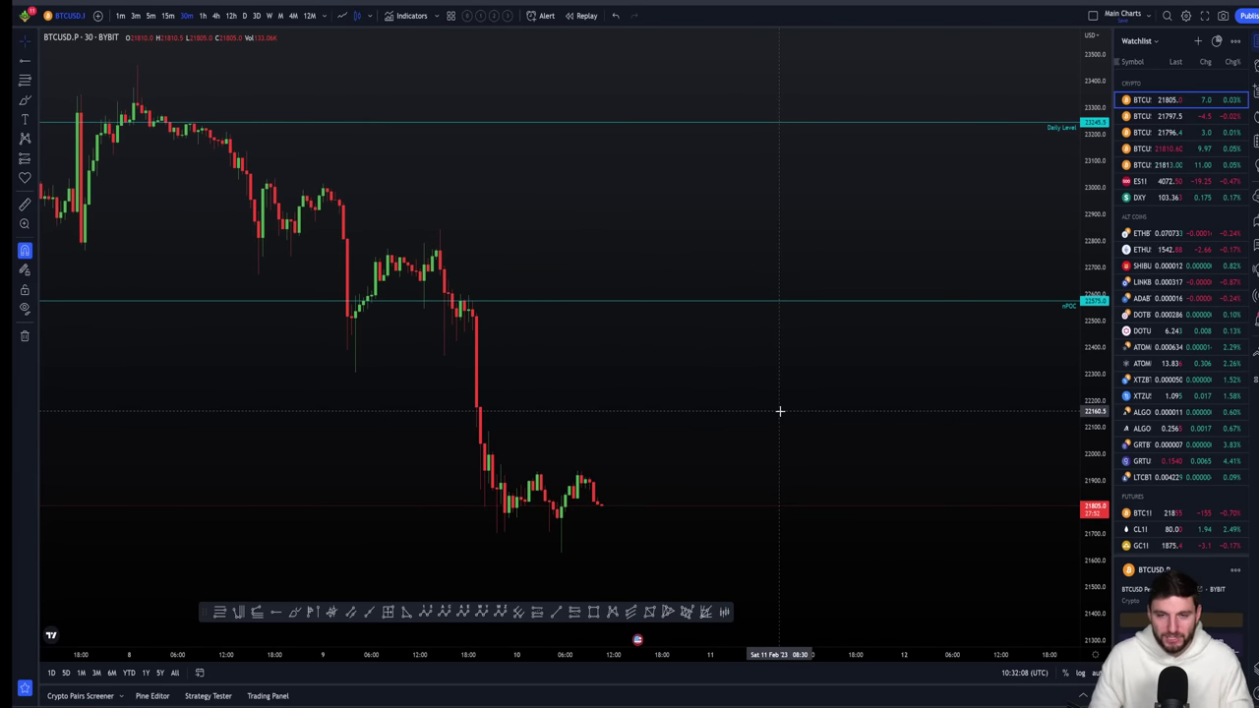
{"action": "scroll", "coordinate": [745, 394], "scroll_direction": "down", "scroll_amount": 1}
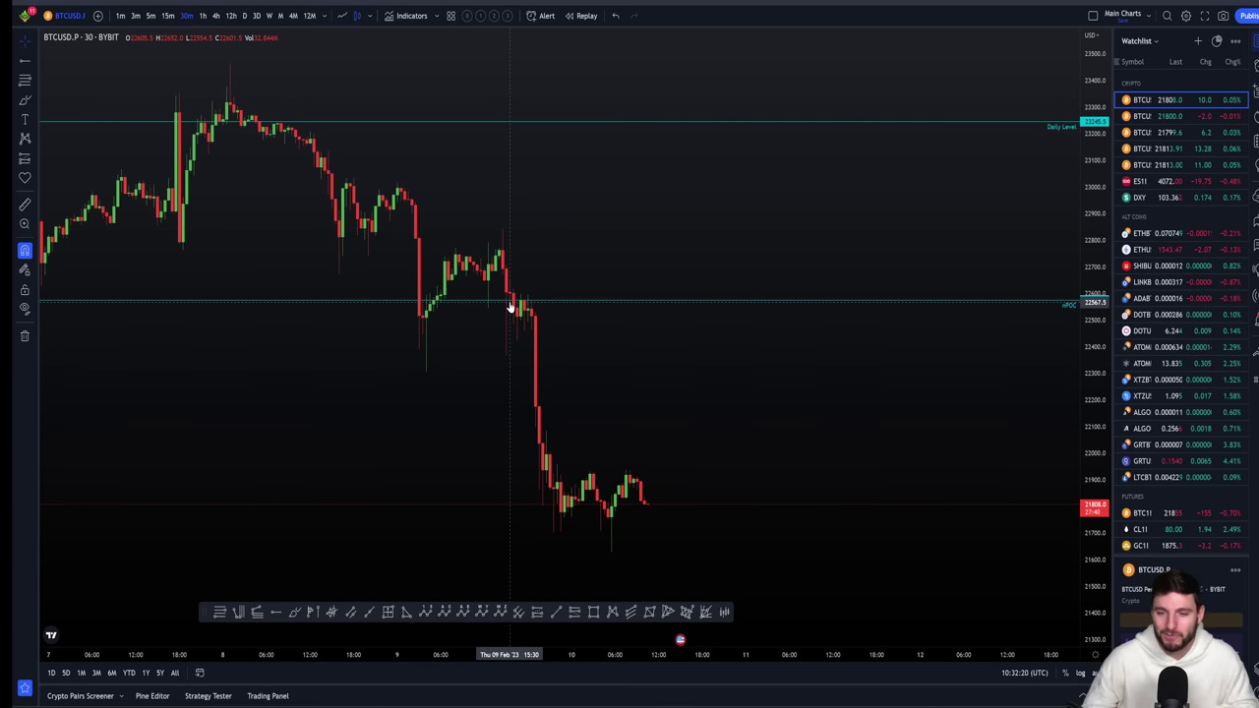
{"action": "scroll", "coordinate": [724, 347], "scroll_direction": "down", "scroll_amount": 1}
{"action": "left_click_drag", "start_coordinate": [724, 348], "coordinate": [590, 351]}
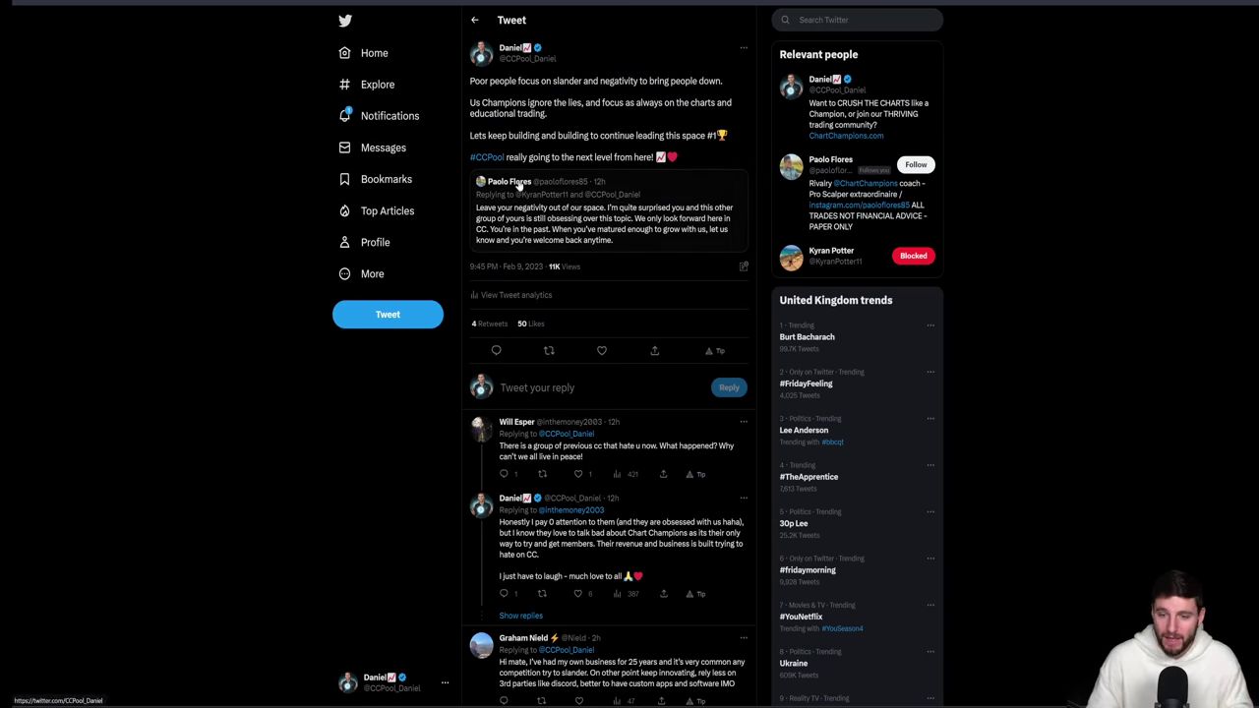
Review the tweets, enlarge and close the 150k account funding certificate, and highlight "TRADER" in that 10 February tweet.
{"action": "mouse_move", "coordinate": [522, 192]}
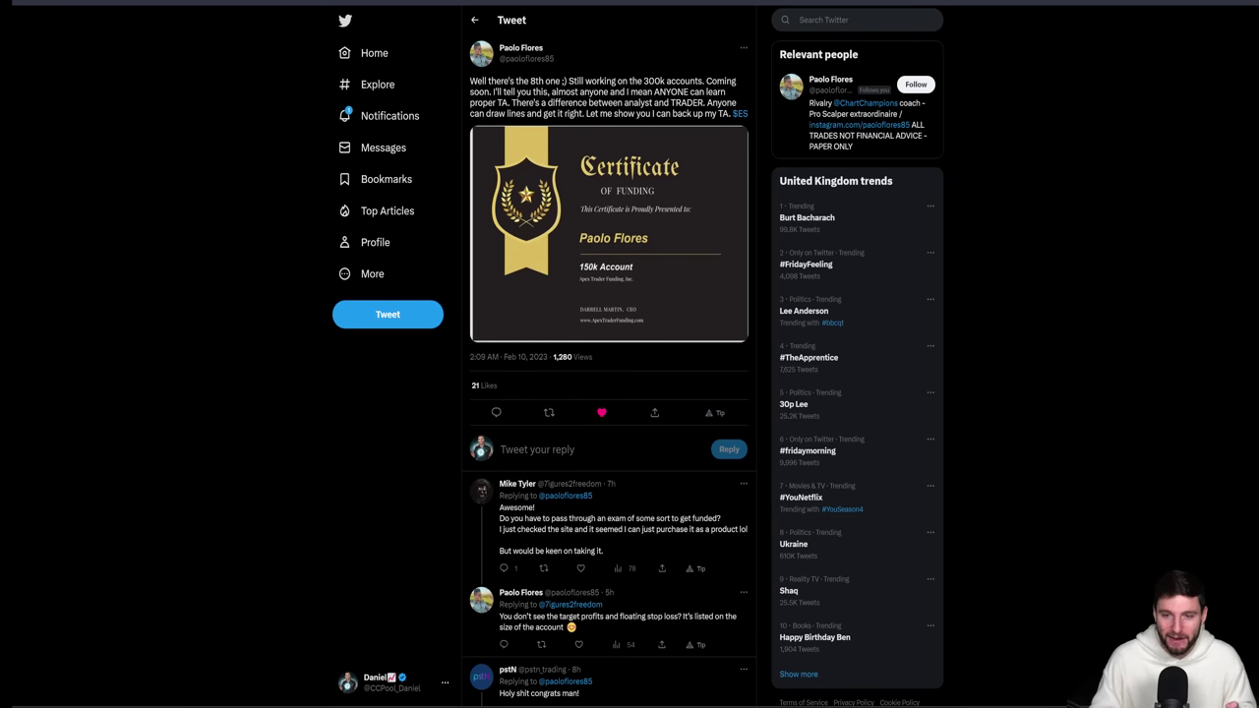
{"action": "left_click", "coordinate": [625, 223]}
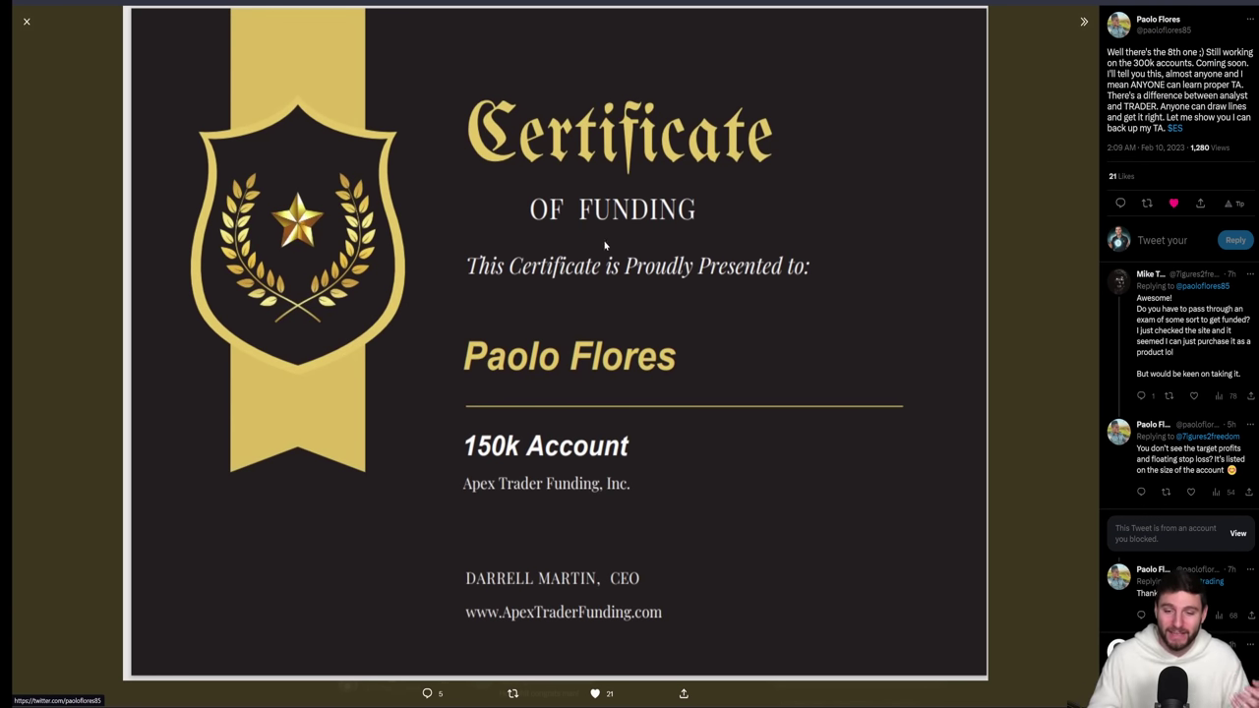
{"action": "key", "text": "Escape"}
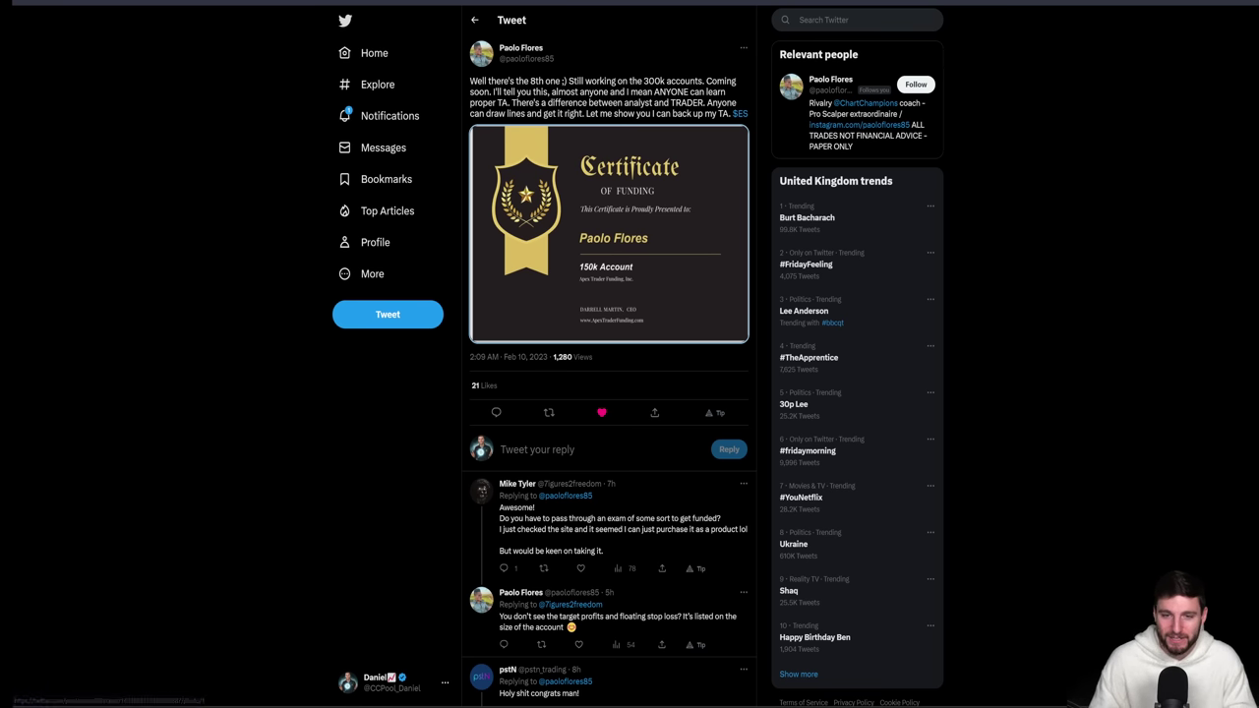
{"action": "double_click", "coordinate": [637, 103]}
{"action": "double_click", "coordinate": [687, 102]}
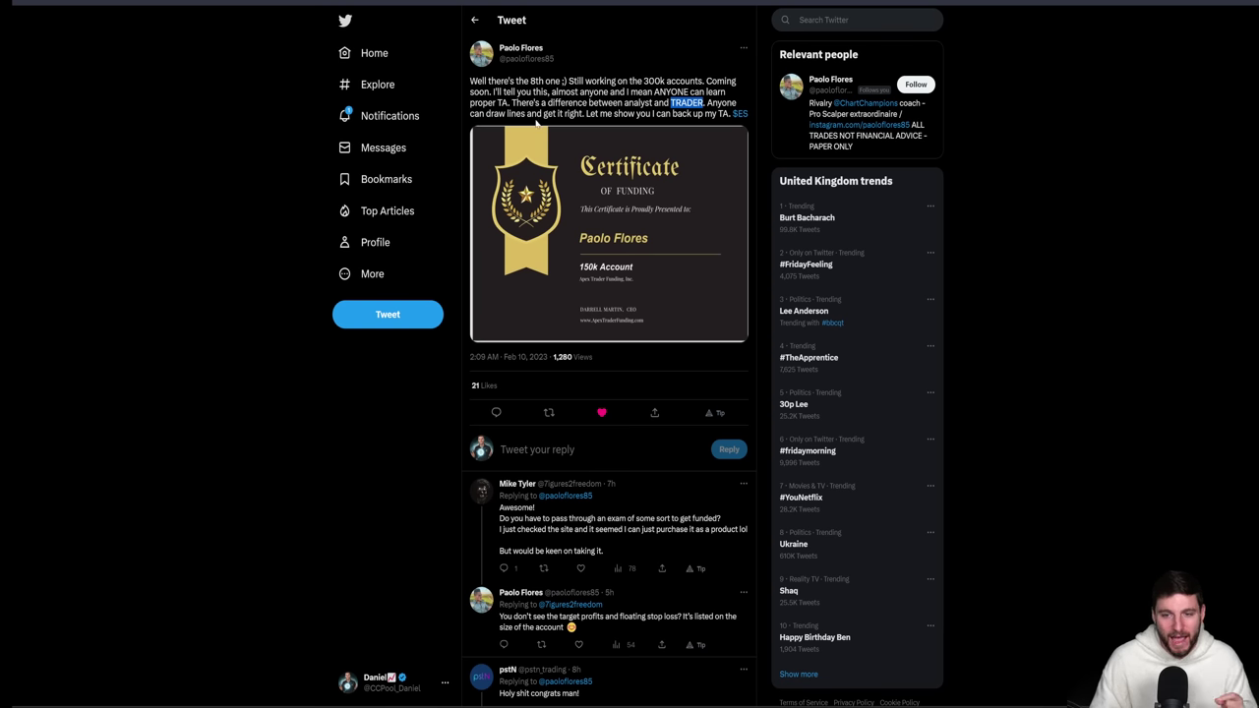
{"action": "left_click", "coordinate": [612, 113]}
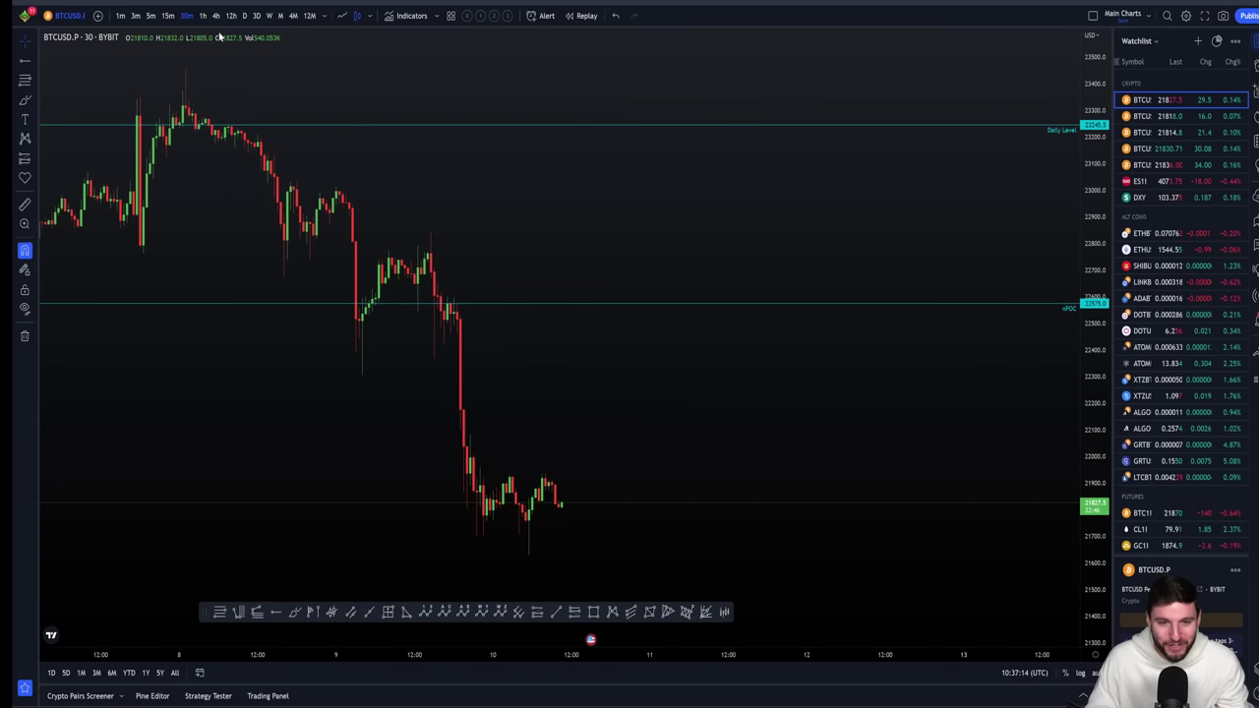
Return the BTCUSD chart to the 4-hour timeframe and examine price against the 23245.5 Daily Level and the nPOC and Daily levels from 21100.0 to 20673.0.
{"action": "left_click", "coordinate": [215, 16]}
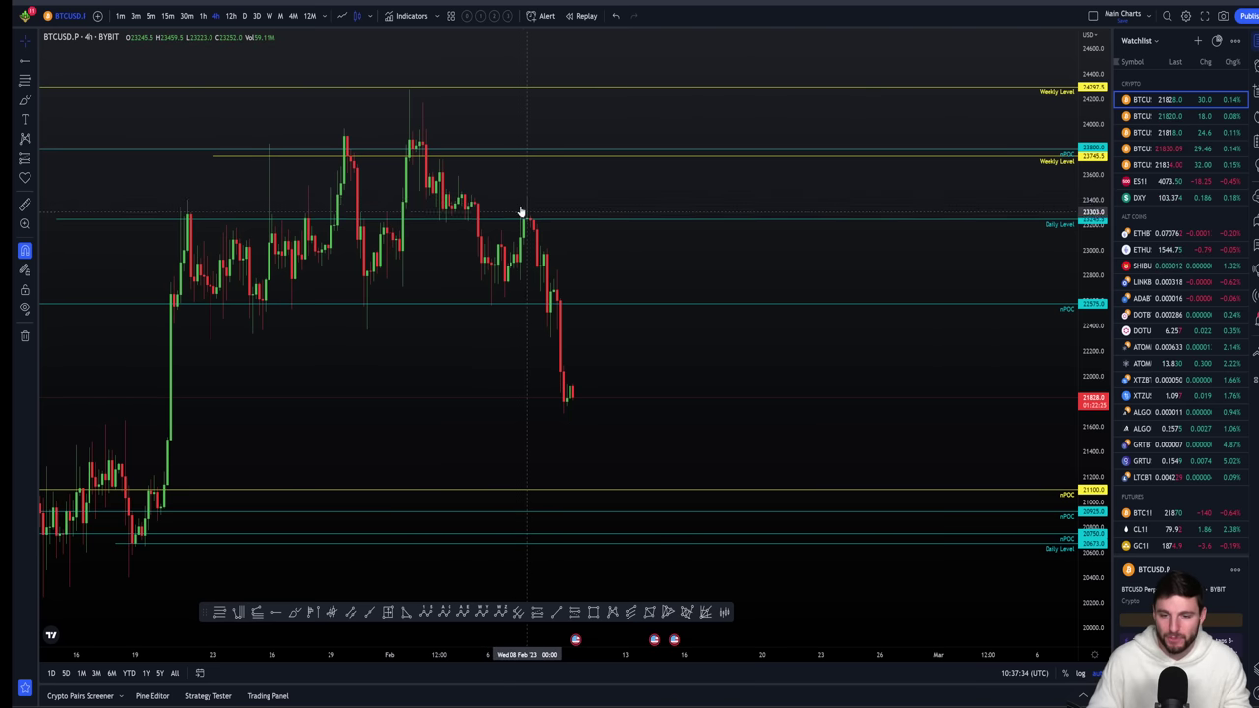
{"action": "scroll", "coordinate": [570, 241], "scroll_direction": "up", "scroll_amount": 1}
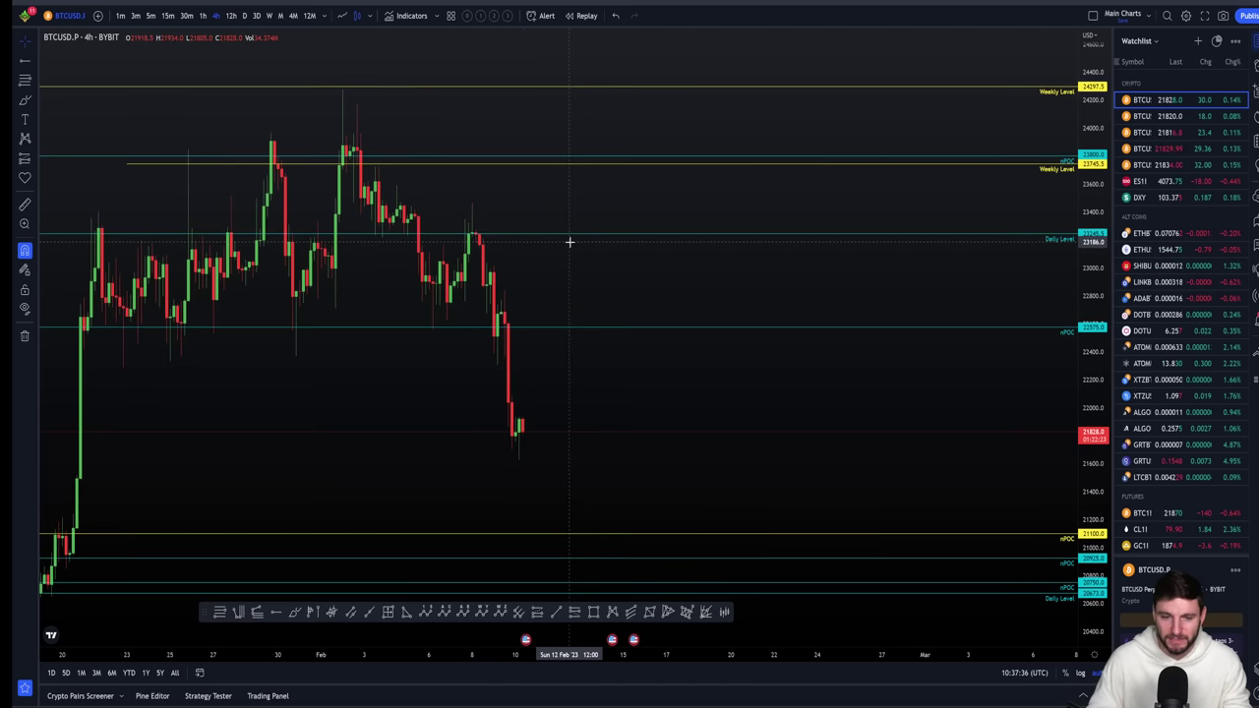
{"action": "scroll", "coordinate": [580, 245], "scroll_direction": "up", "scroll_amount": 1}
{"action": "scroll", "coordinate": [714, 233], "scroll_direction": "down", "scroll_amount": 1}
{"action": "scroll", "coordinate": [655, 262], "scroll_direction": "up", "scroll_amount": 1}
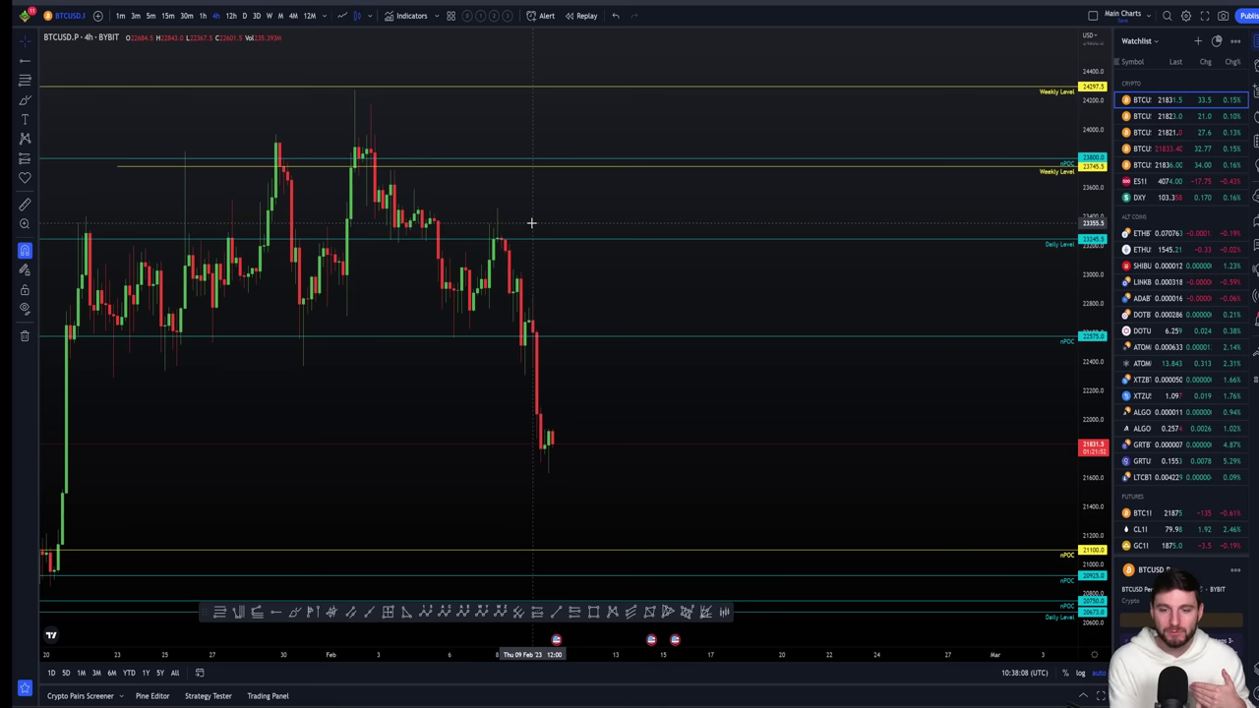
{"action": "scroll", "coordinate": [559, 231], "scroll_direction": "down", "scroll_amount": 3}
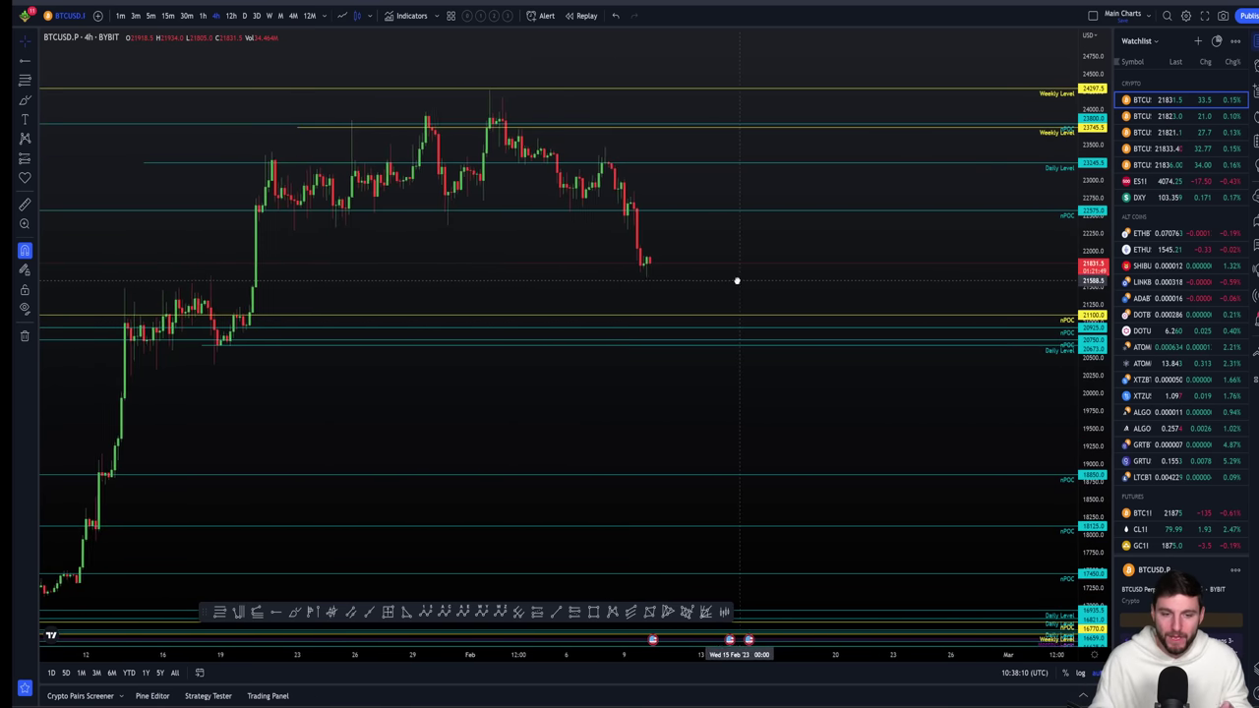
{"action": "left_click_drag", "start_coordinate": [645, 286], "coordinate": [653, 288]}
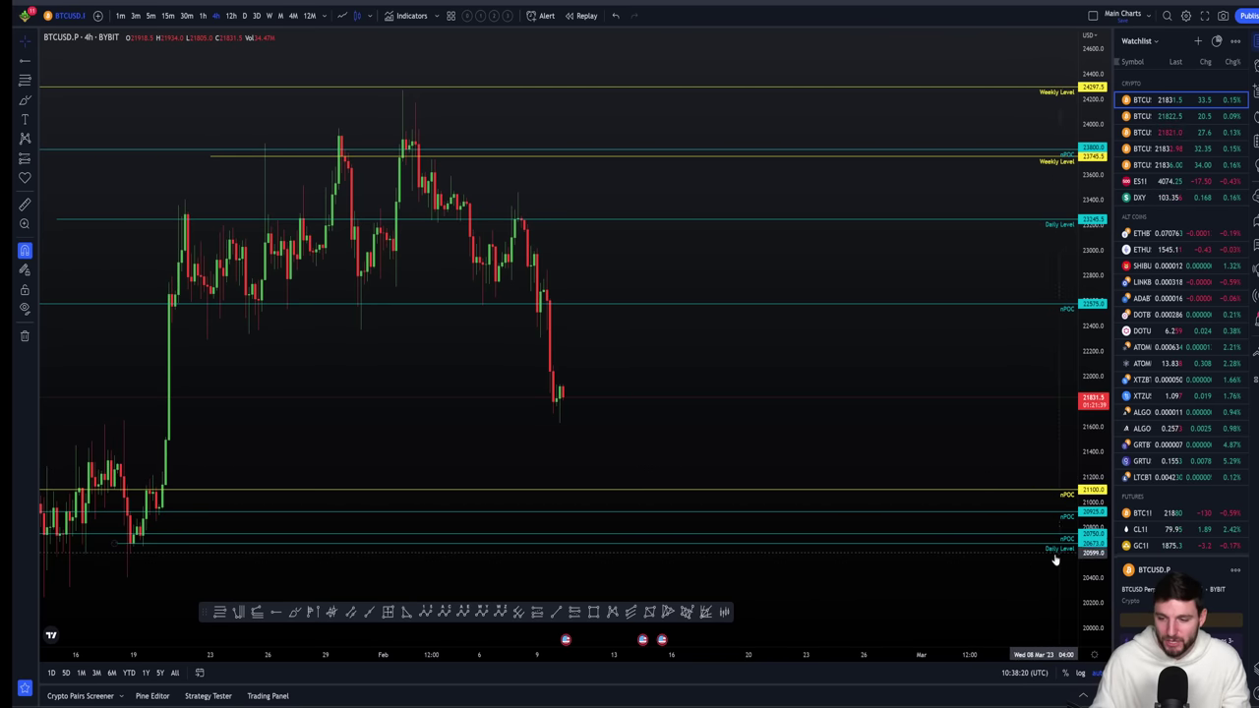
{"action": "scroll", "coordinate": [1037, 567], "scroll_direction": "down", "scroll_amount": 1}
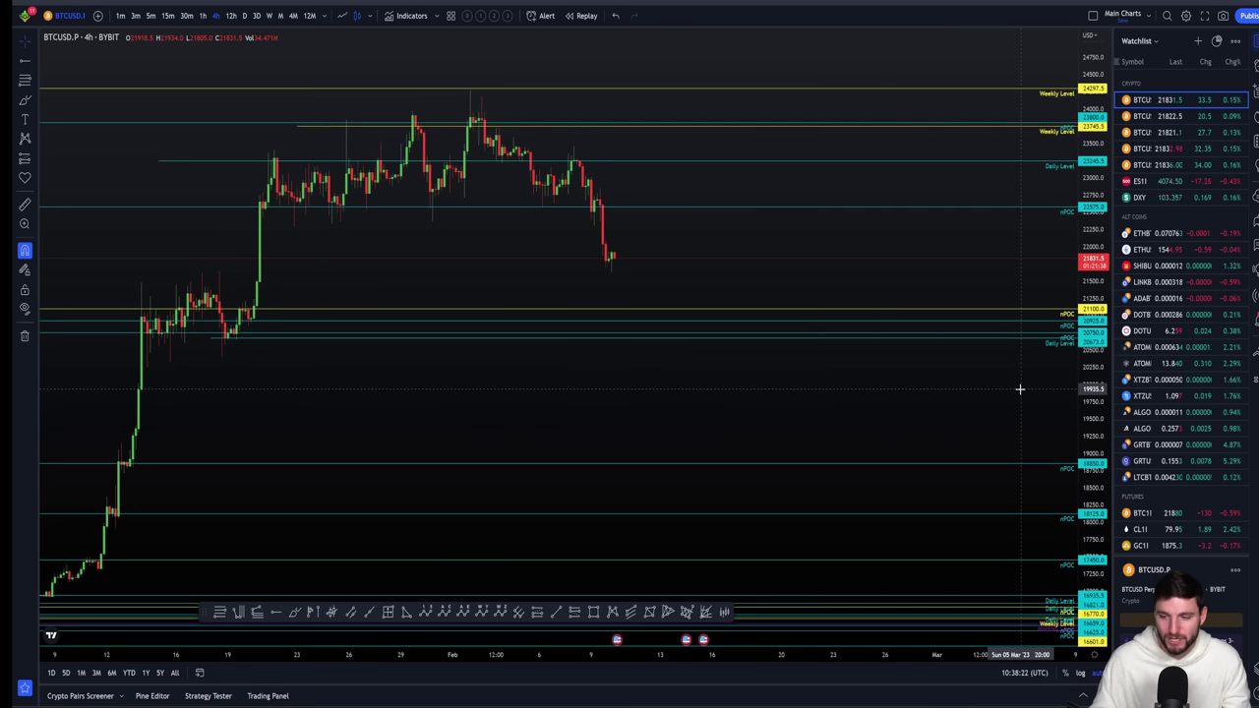
{"action": "scroll", "coordinate": [955, 362], "scroll_direction": "up", "scroll_amount": 1}
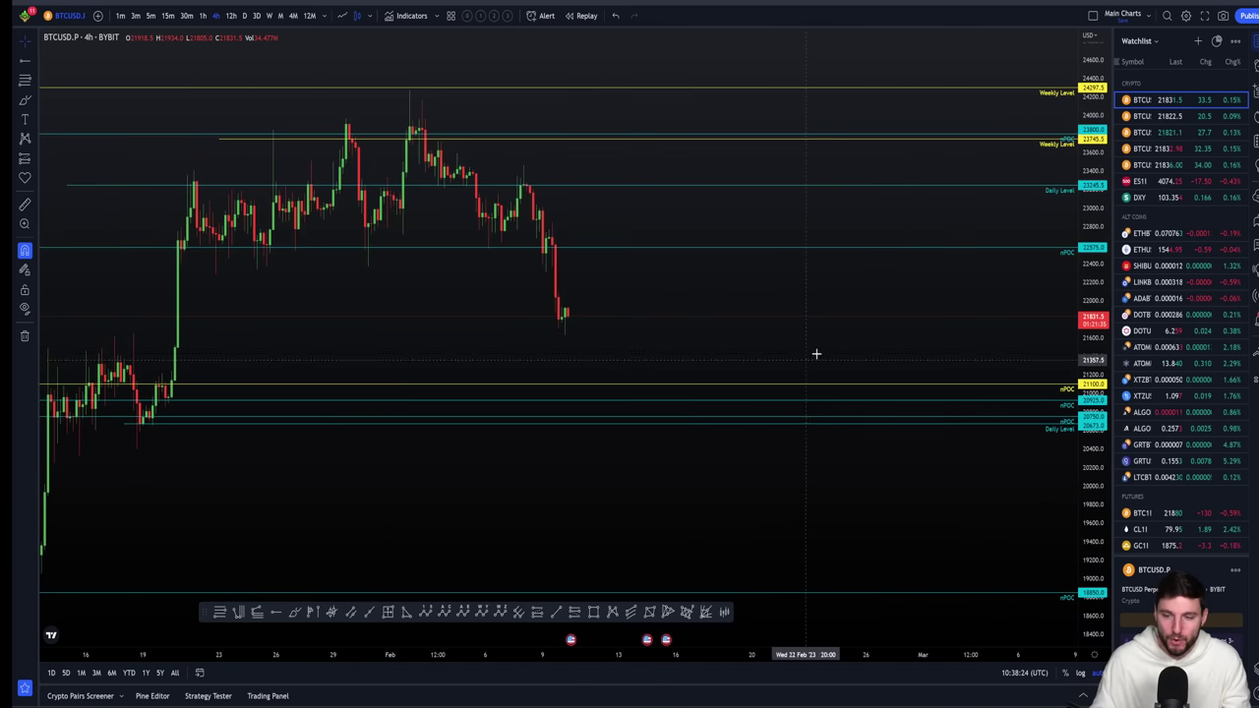
Switch to the order-flow workspace, enlarge the BTCUSD Vol 5M chart to examine the daily volume profiles since 30 January, and restore the multi-chart layout.
{"action": "left_click_drag", "start_coordinate": [813, 515], "coordinate": [796, 515]}
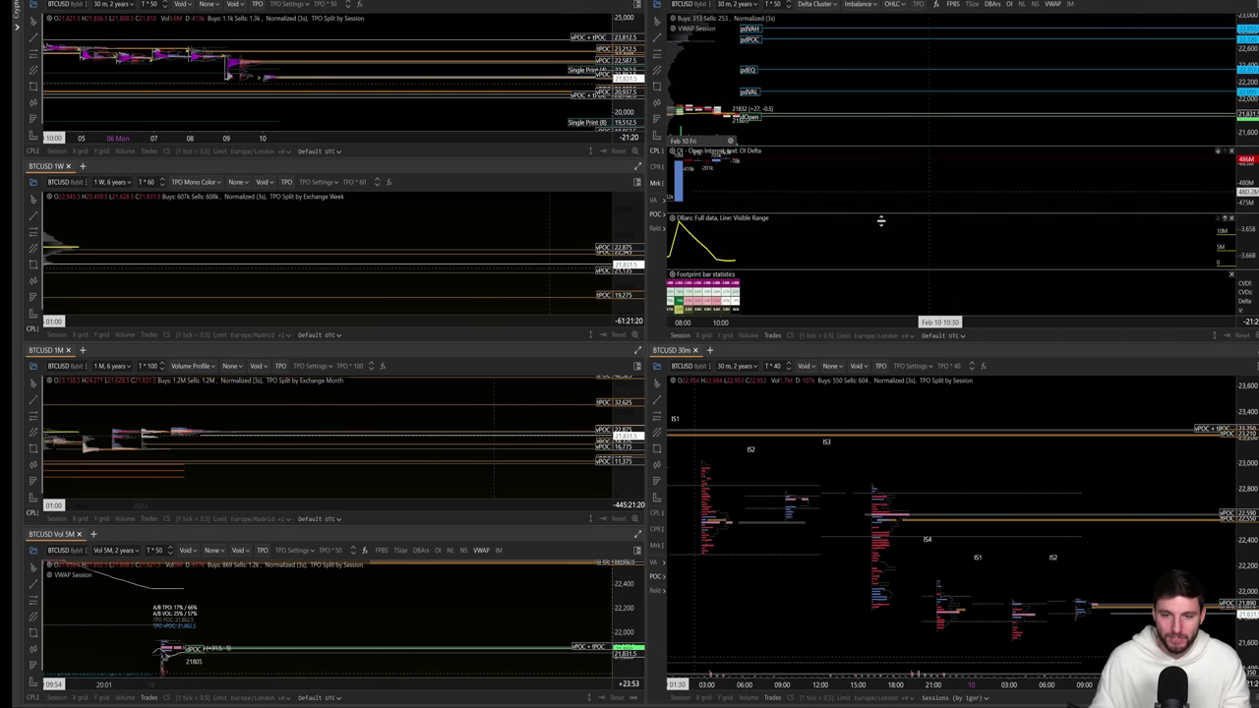
{"action": "left_click", "coordinate": [638, 534]}
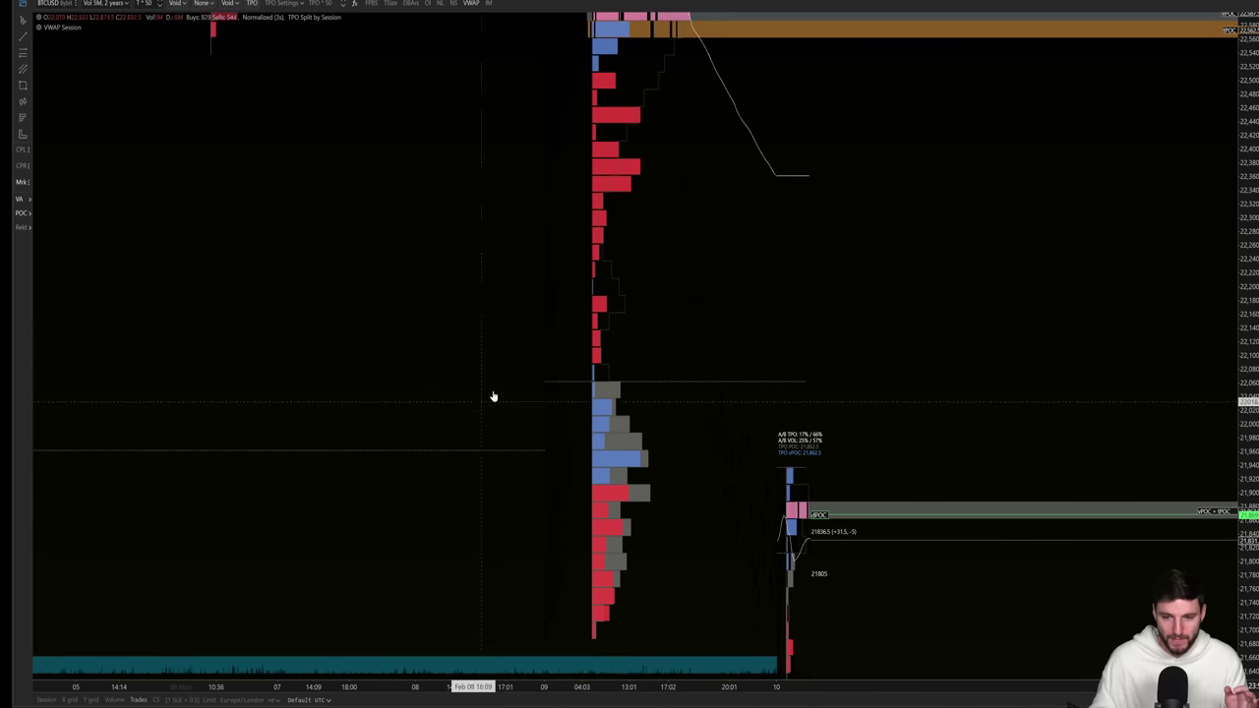
{"action": "scroll", "coordinate": [1046, 534], "scroll_direction": "down", "scroll_amount": 3}
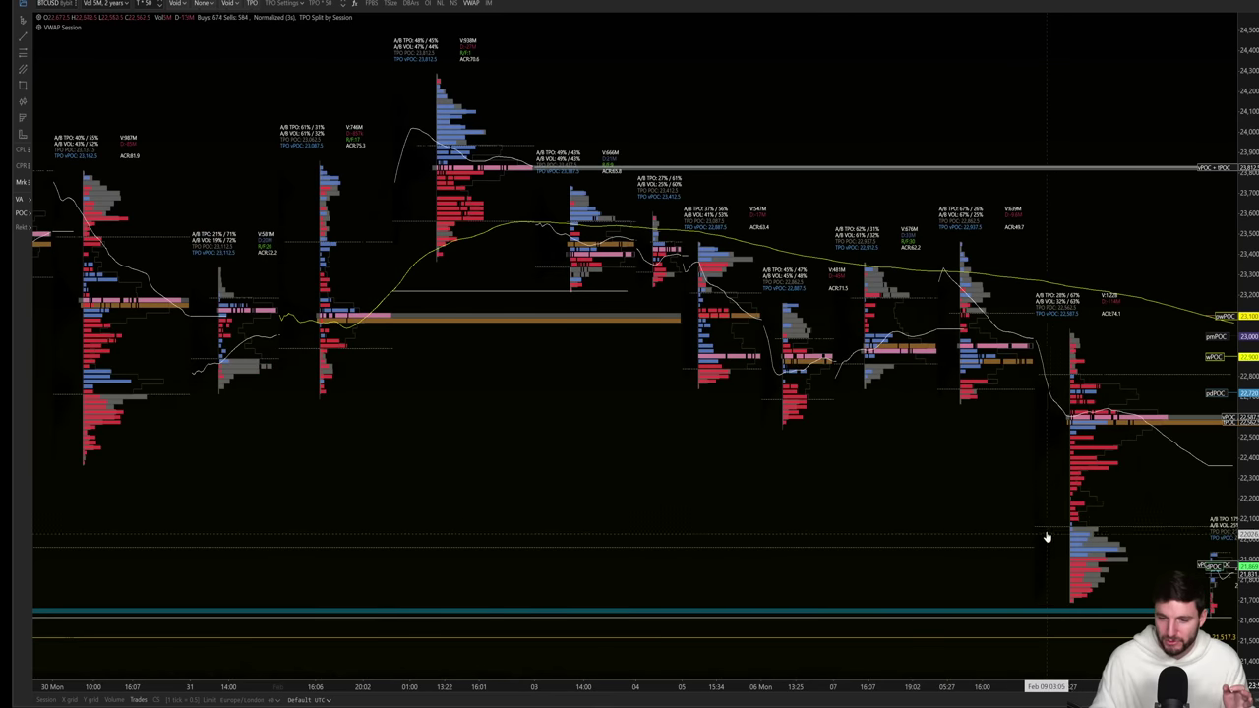
{"action": "key", "text": "Escape"}
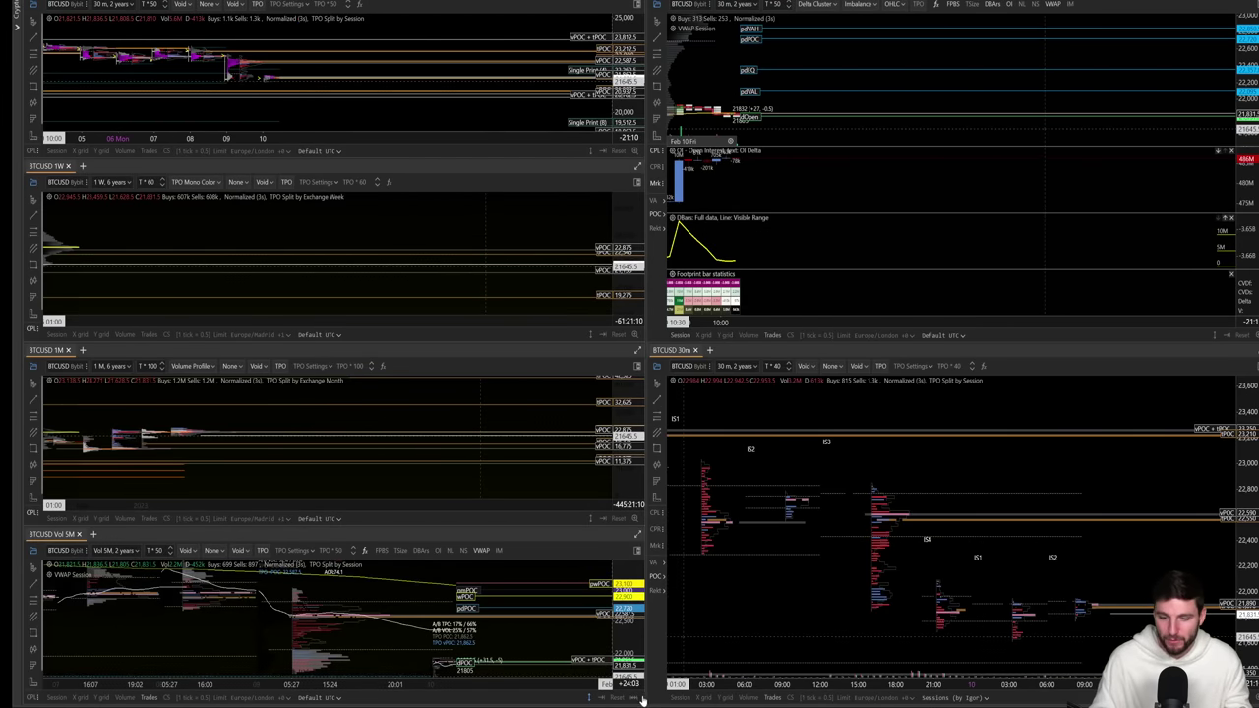
{"action": "key", "text": "alt+Tab"}
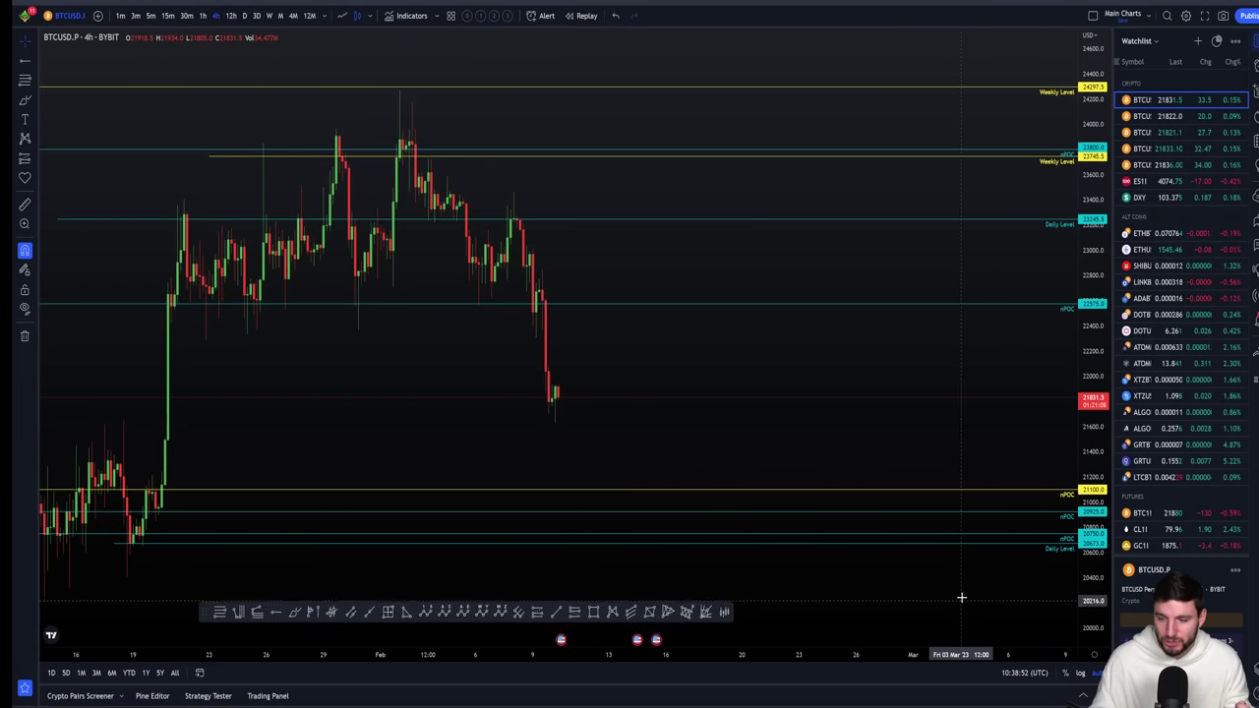
{"action": "key", "text": "alt+Tab"}
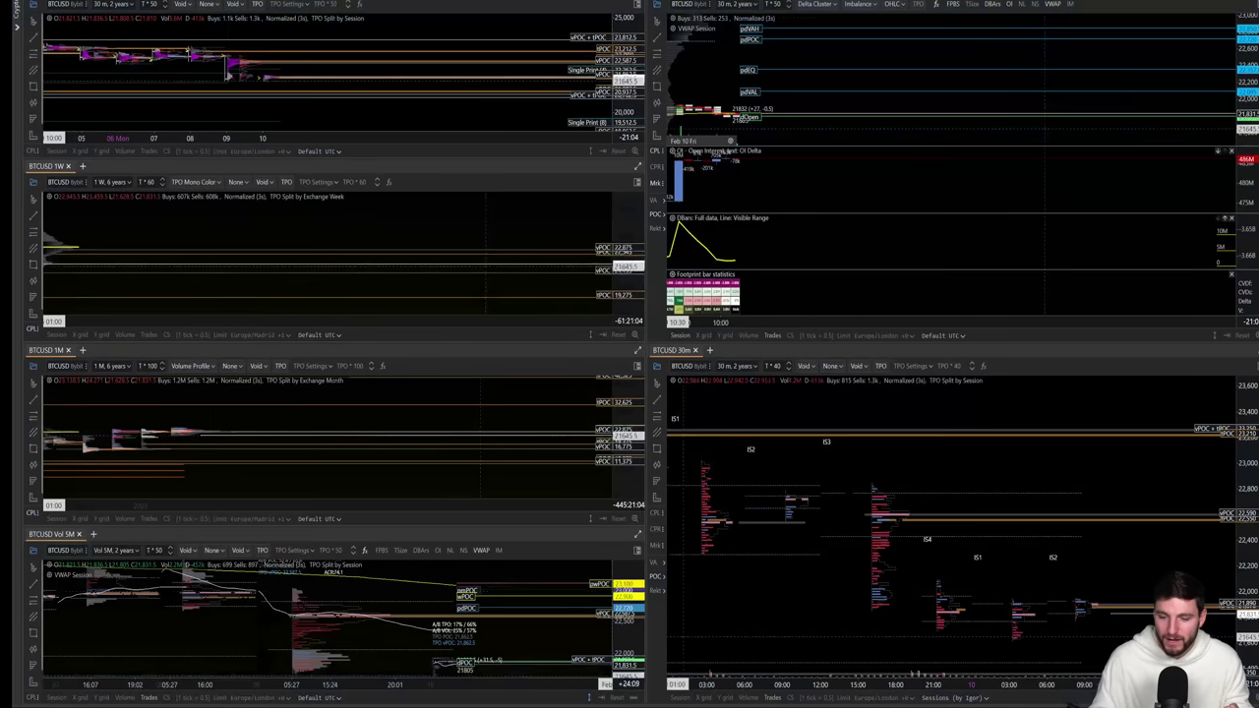
Examine the BTCUSD daily and weekly profile charts, and the enlarged 30-minute delta cluster chart against the pdVAH, pdPOC, pdEQ, pdVAL and open levels.
{"action": "left_click_drag", "start_coordinate": [863, 129], "coordinate": [1066, 116]}
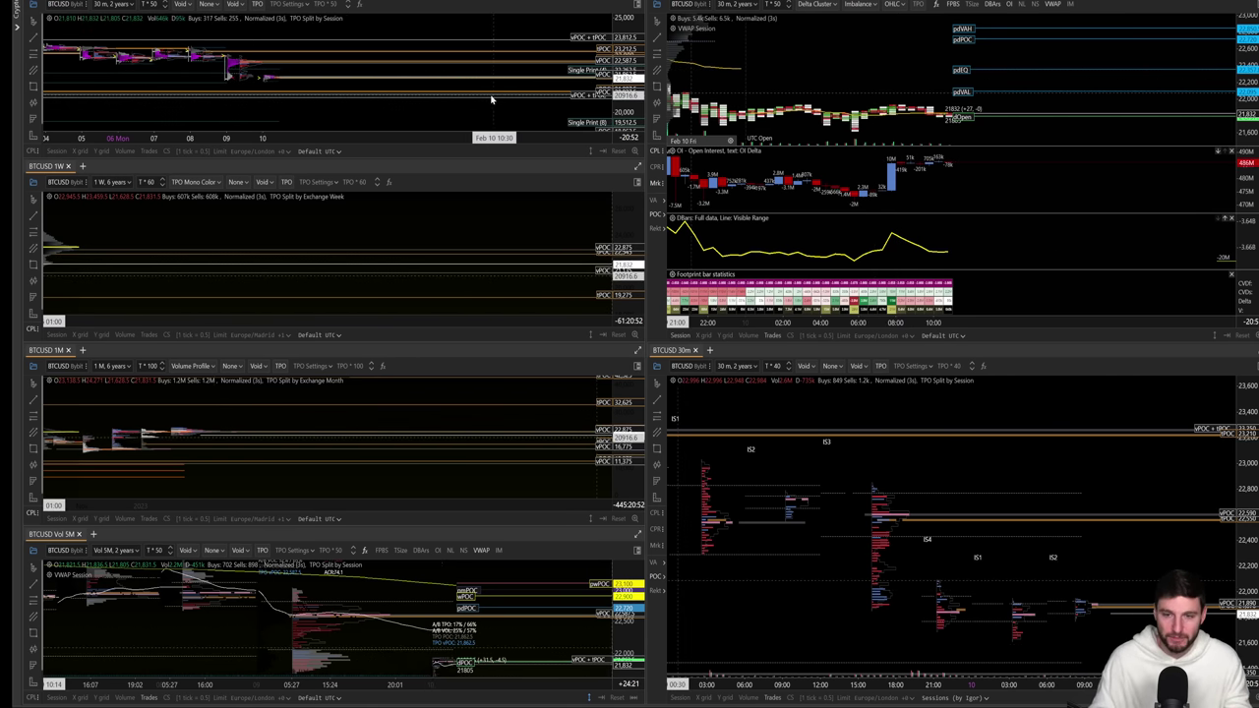
{"action": "left_click_drag", "start_coordinate": [488, 99], "coordinate": [569, 104]}
{"action": "left_click_drag", "start_coordinate": [416, 262], "coordinate": [484, 262]}
{"action": "scroll", "coordinate": [484, 397], "scroll_direction": "up", "scroll_amount": 3}
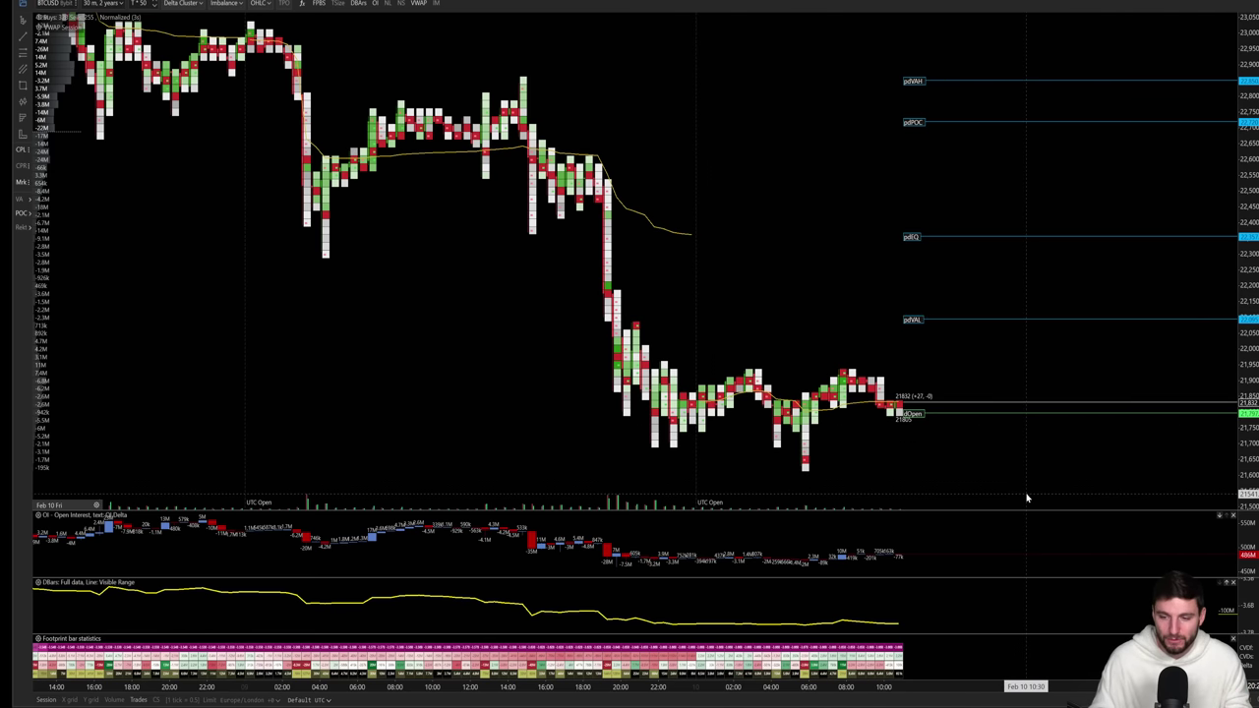
{"action": "left_click_drag", "start_coordinate": [986, 413], "coordinate": [958, 427]}
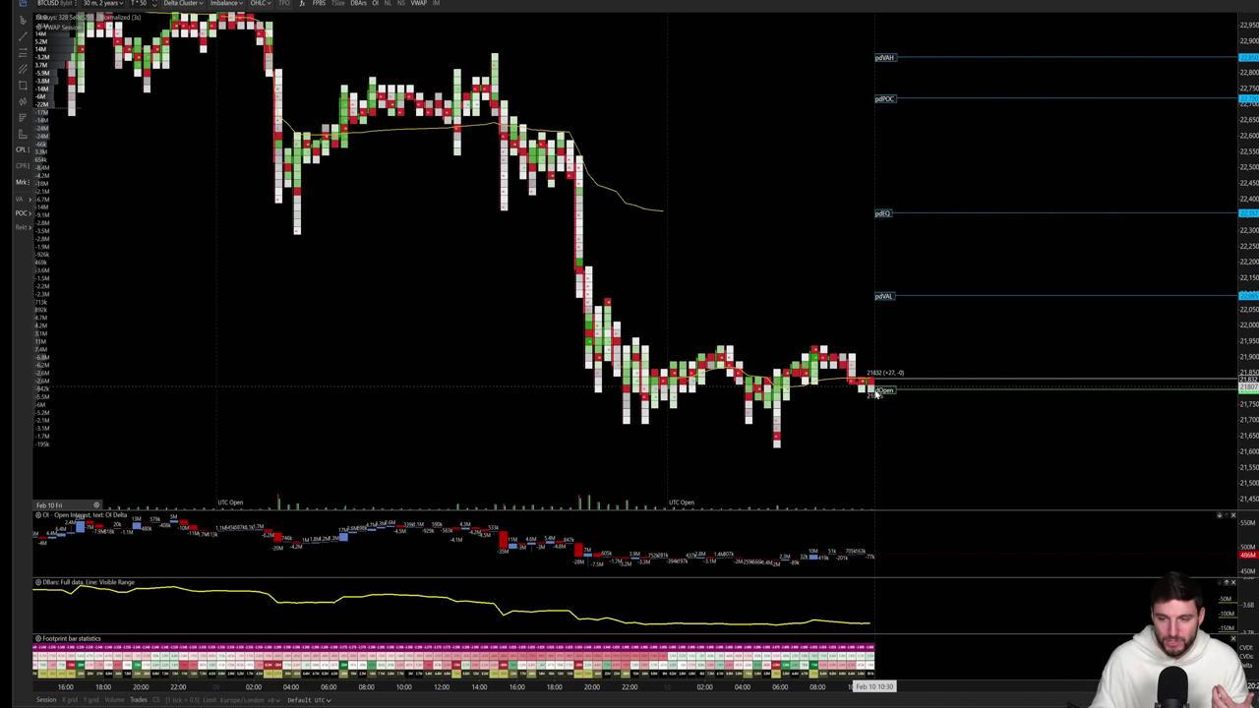
{"action": "left_click_drag", "start_coordinate": [875, 396], "coordinate": [878, 428]}
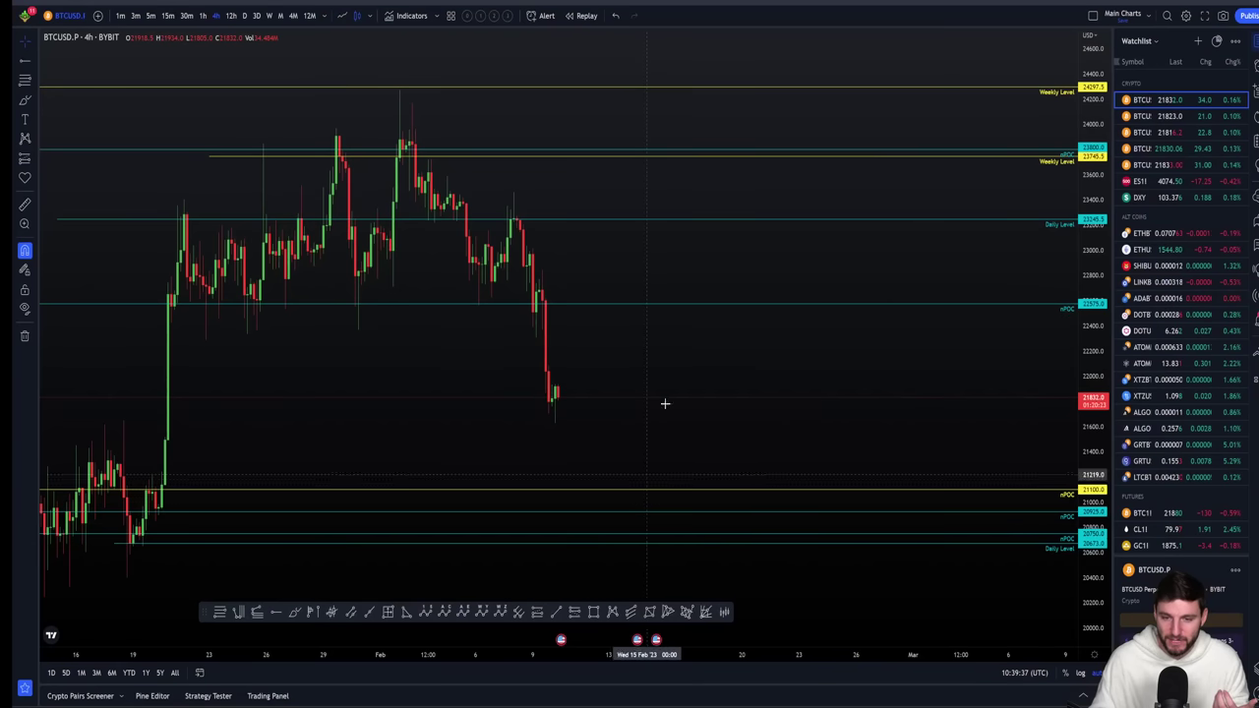
Return to the BTCUSD 4-hour chart in TradingView and examine the latest candles between the 22575.0 and 21100.0 nPOC levels.
{"action": "left_click_drag", "start_coordinate": [663, 402], "coordinate": [756, 354]}
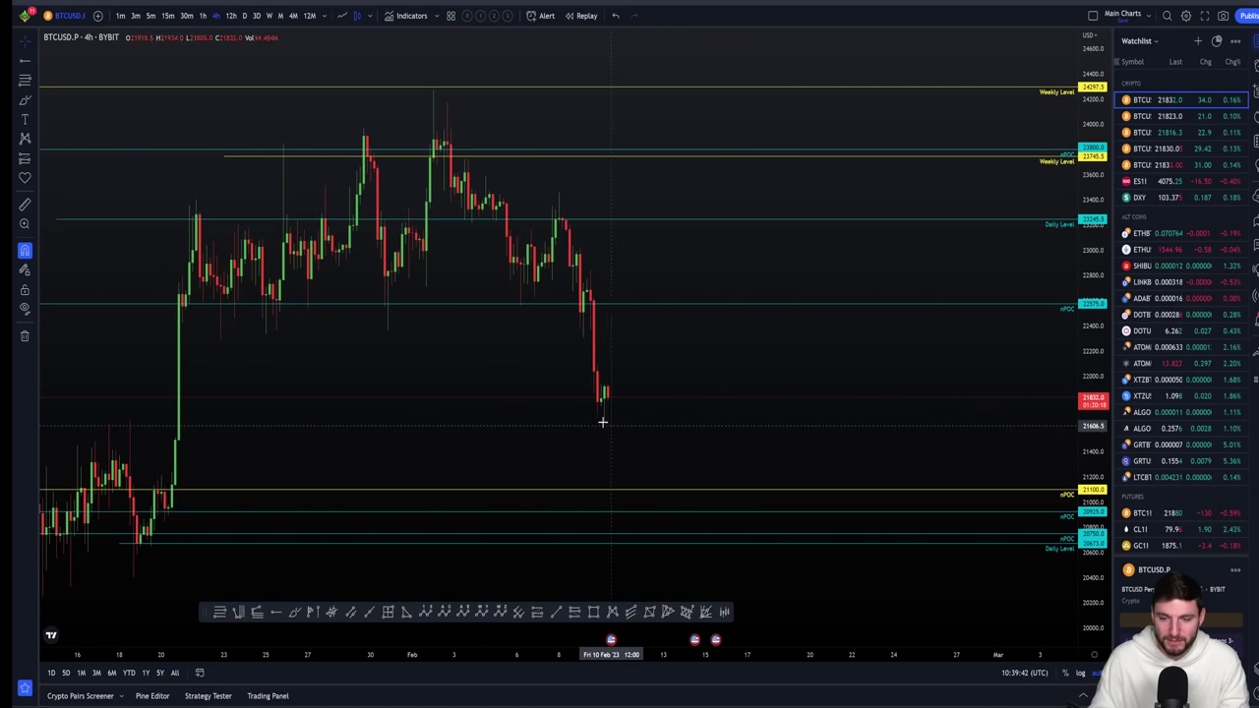
{"action": "left_click_drag", "start_coordinate": [719, 383], "coordinate": [653, 390]}
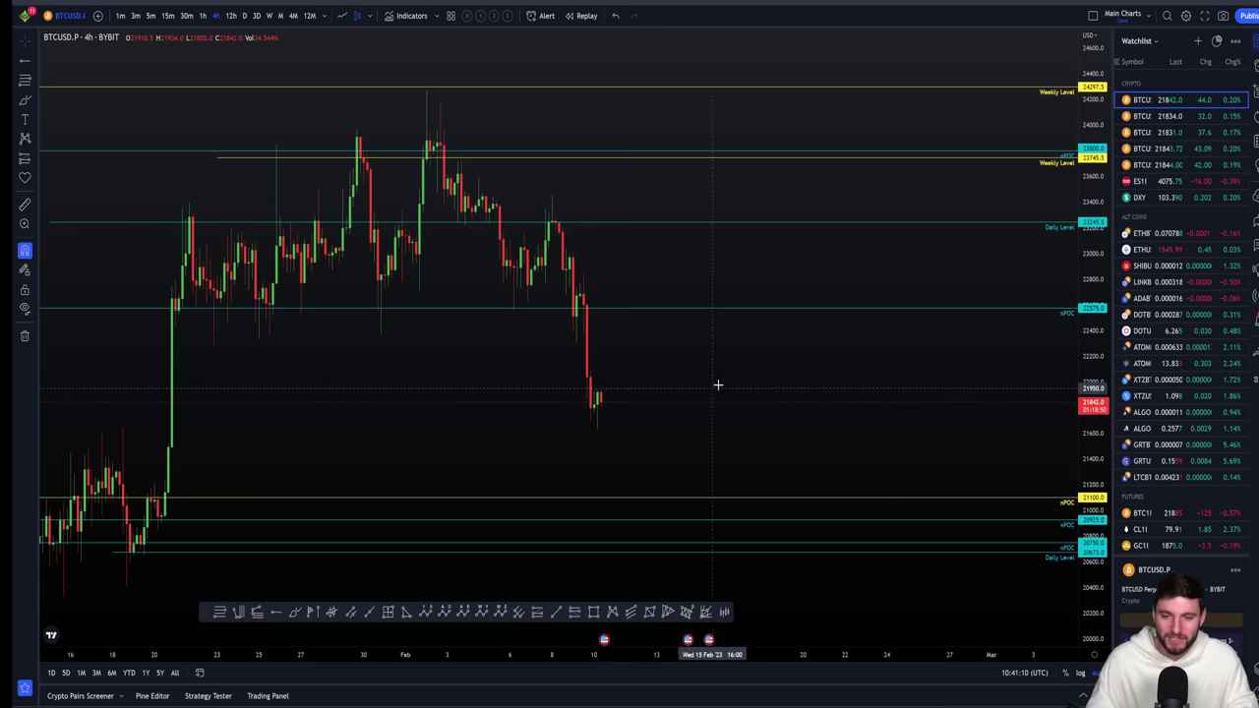
{"action": "left_click_drag", "start_coordinate": [771, 360], "coordinate": [781, 357]}
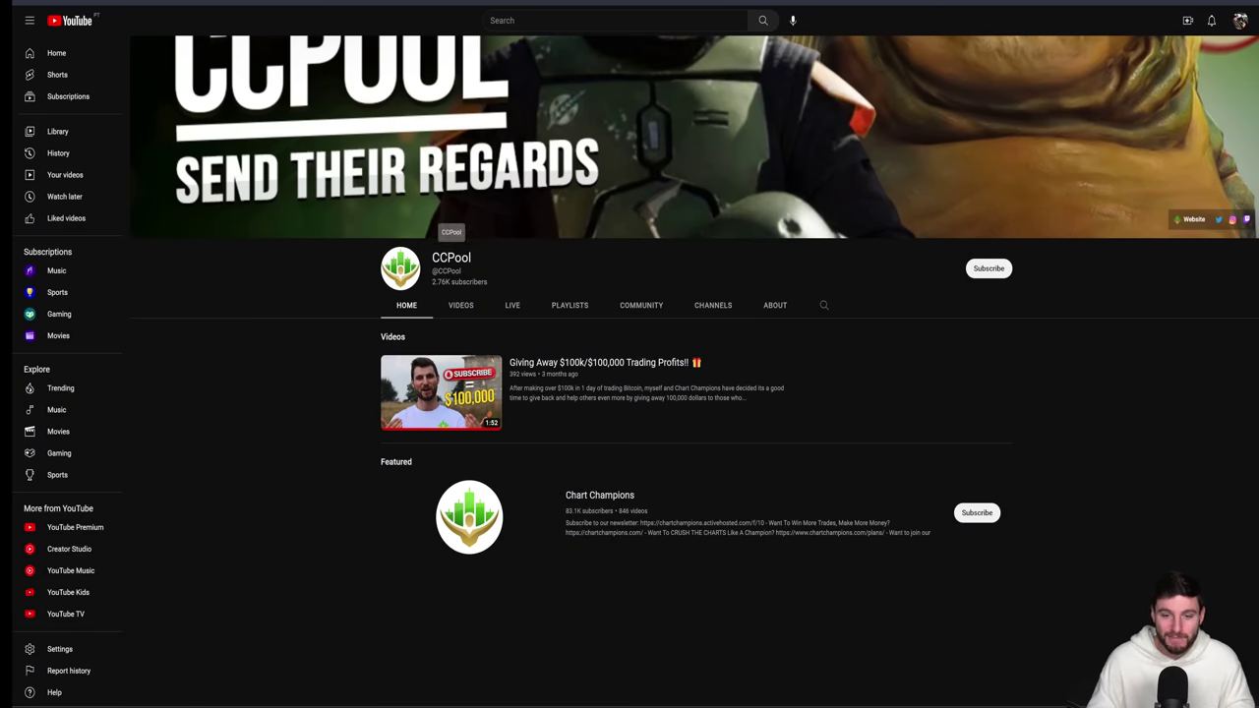
Open the CCPool YouTube livestream "Why we love to short and chill on Bitcoin. Q&A fun update" and skip through it to 52:58.
{"action": "left_click", "coordinate": [464, 306]}
{"action": "left_click", "coordinate": [507, 307]}
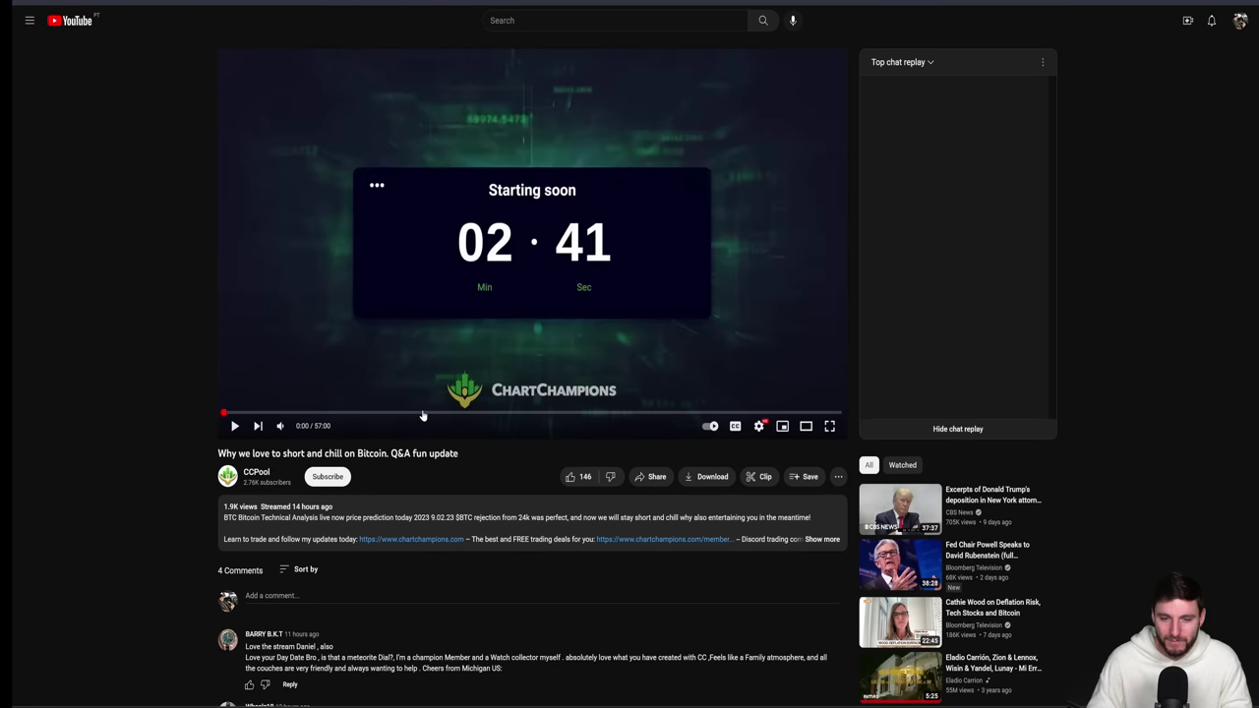
{"action": "left_click", "coordinate": [340, 414]}
{"action": "left_click", "coordinate": [415, 414]}
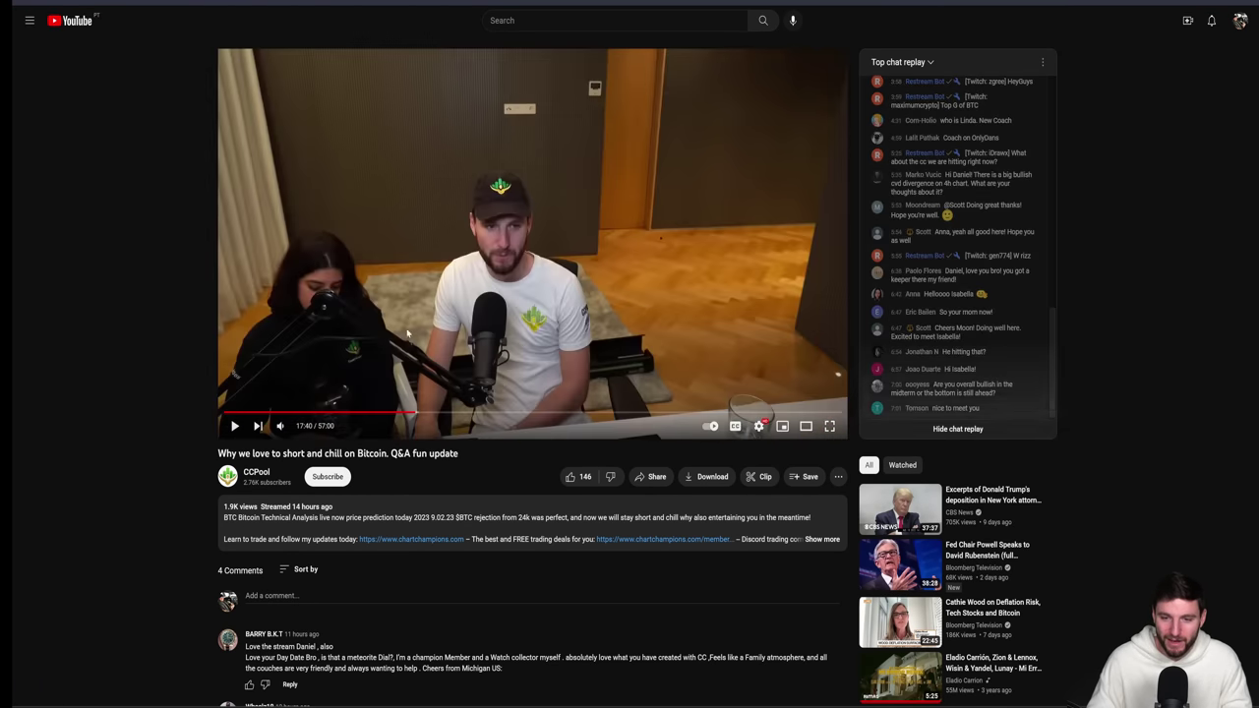
{"action": "left_click", "coordinate": [618, 414]}
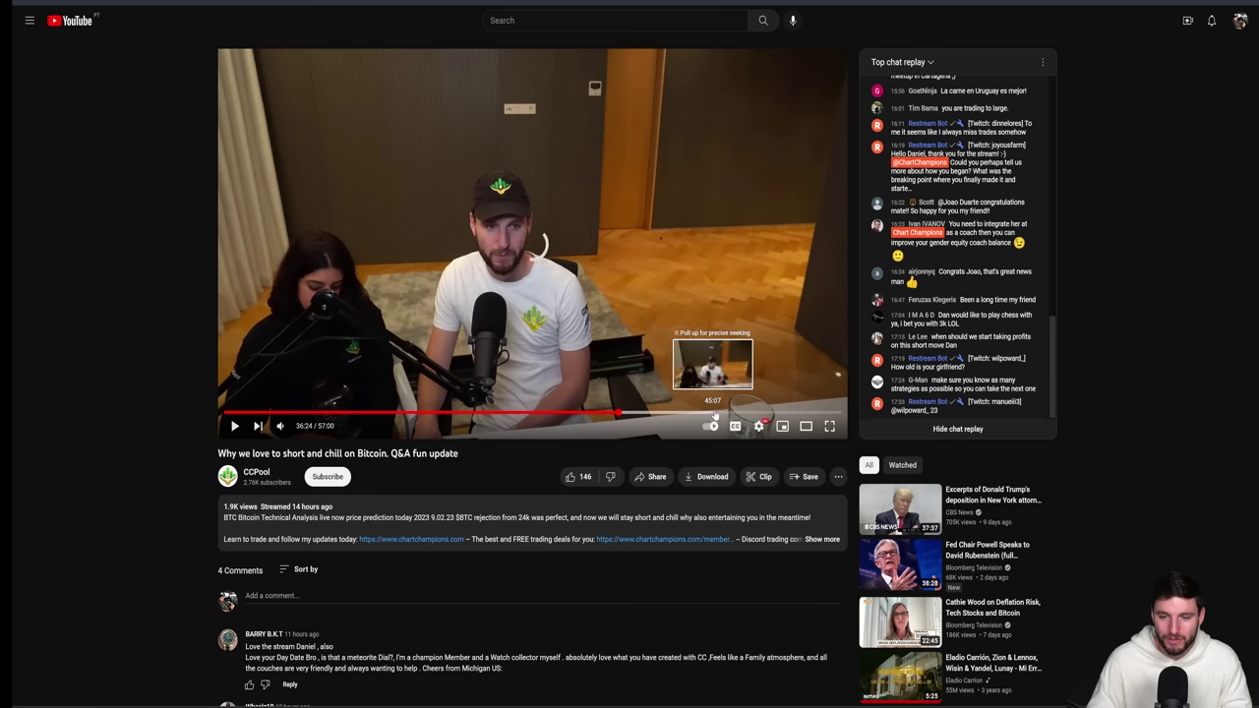
{"action": "left_click", "coordinate": [798, 414]}
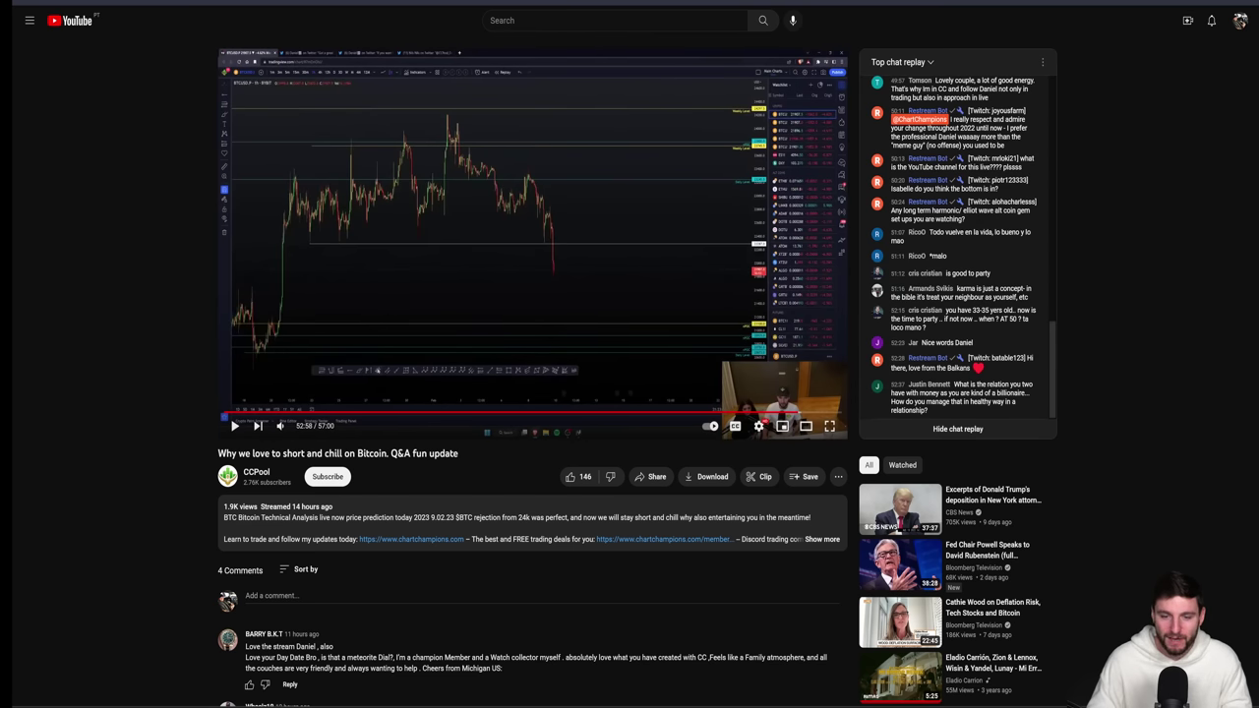
Go back to the CCPool channel and look through its livestreams, videos and home page.
{"action": "left_click", "coordinate": [256, 474]}
{"action": "left_click", "coordinate": [513, 306]}
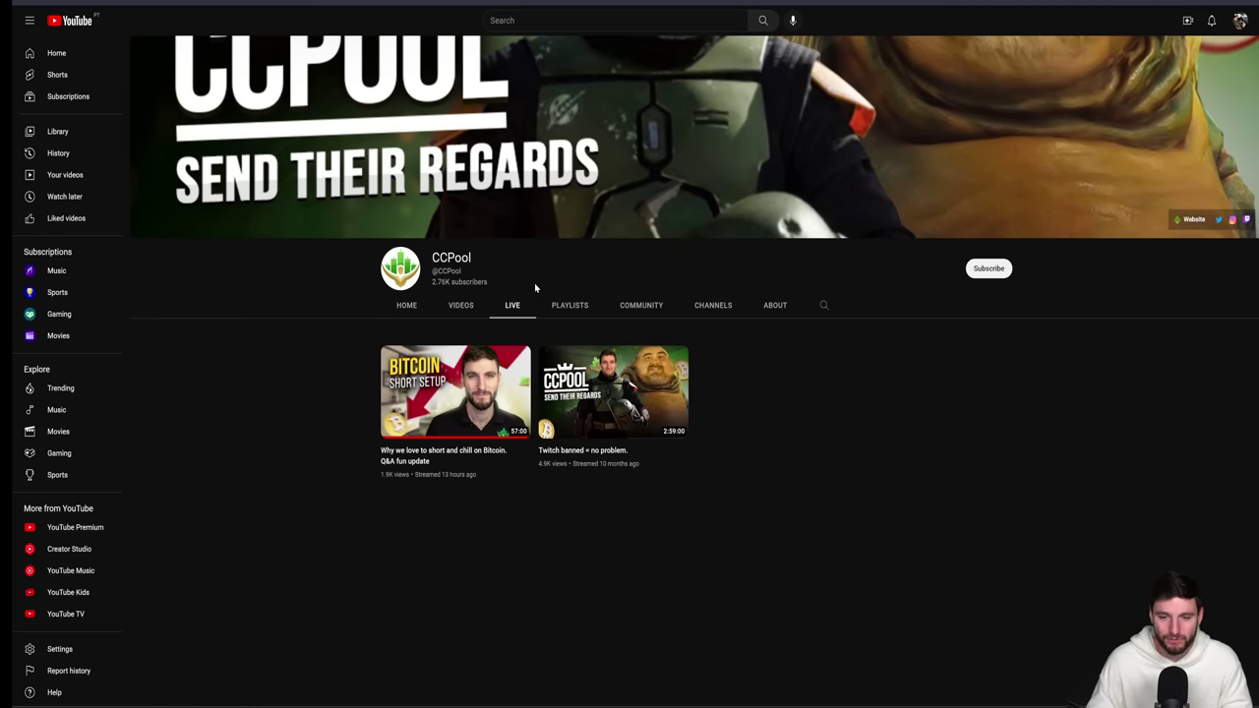
{"action": "left_click", "coordinate": [461, 307]}
{"action": "left_click", "coordinate": [408, 305]}
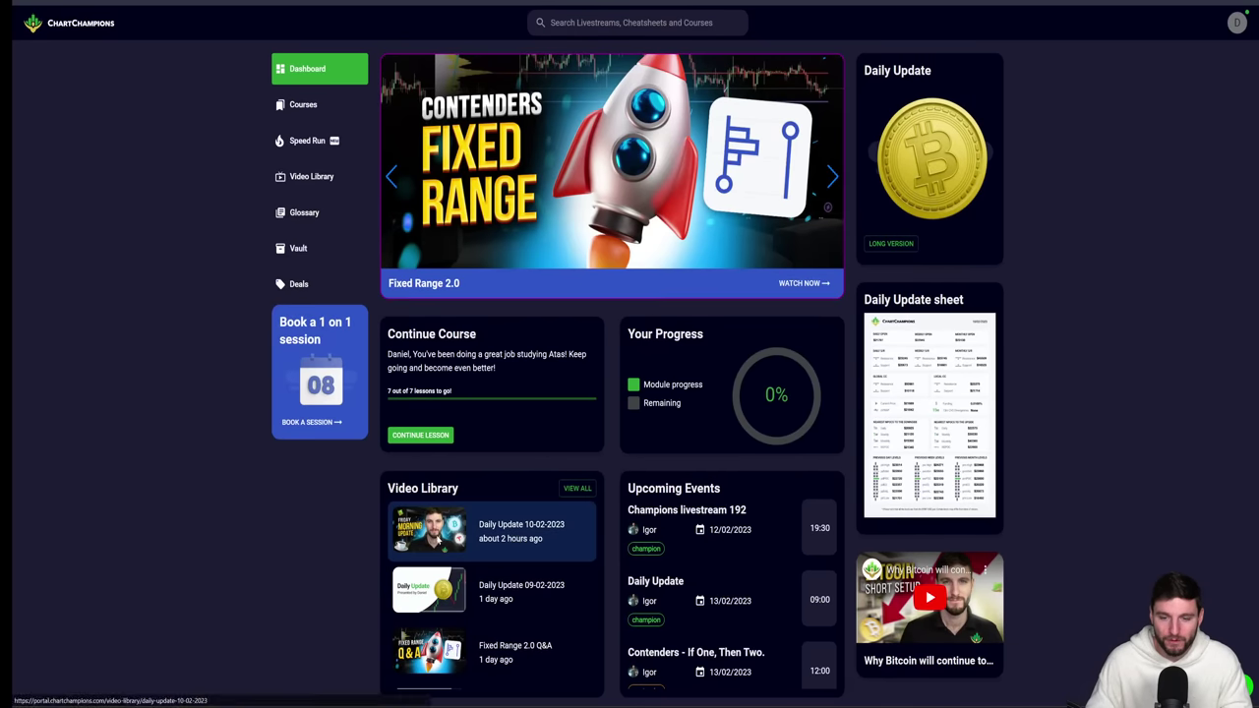
View the Daily Update 10-02-2023 video page on the ChartChampions portal and go back to the dashboard.
{"action": "left_click", "coordinate": [439, 541]}
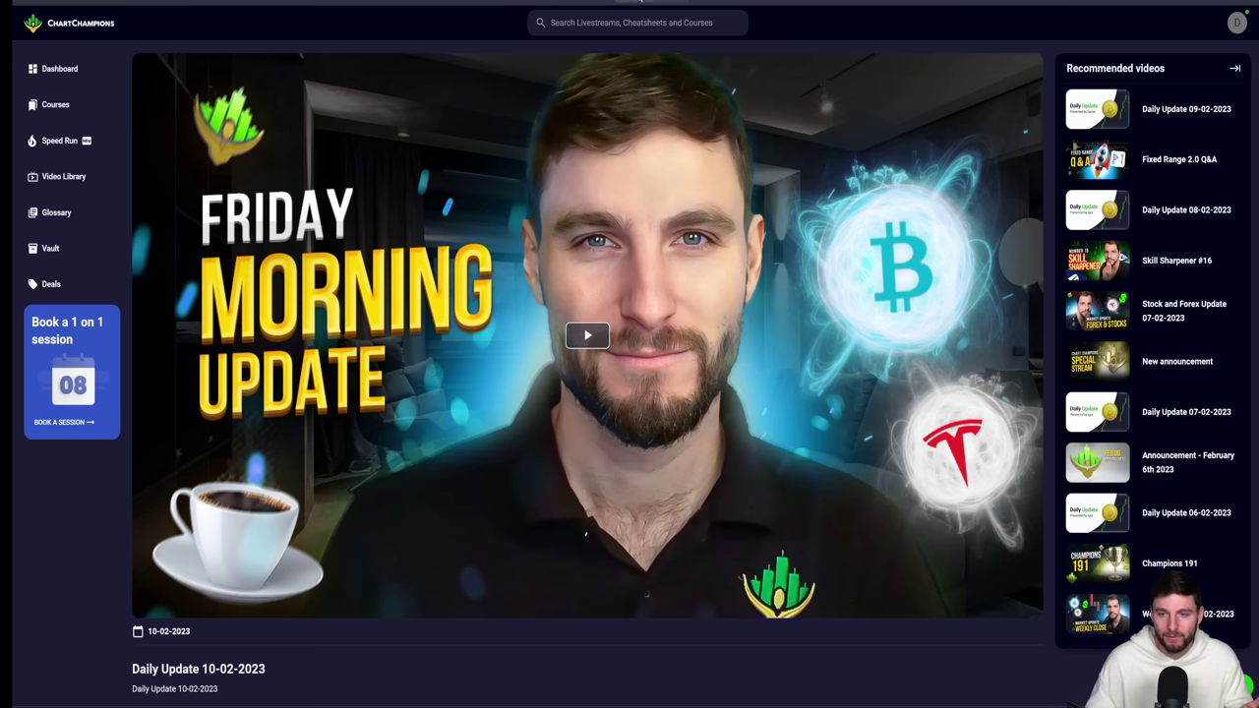
{"action": "left_click", "coordinate": [81, 23]}
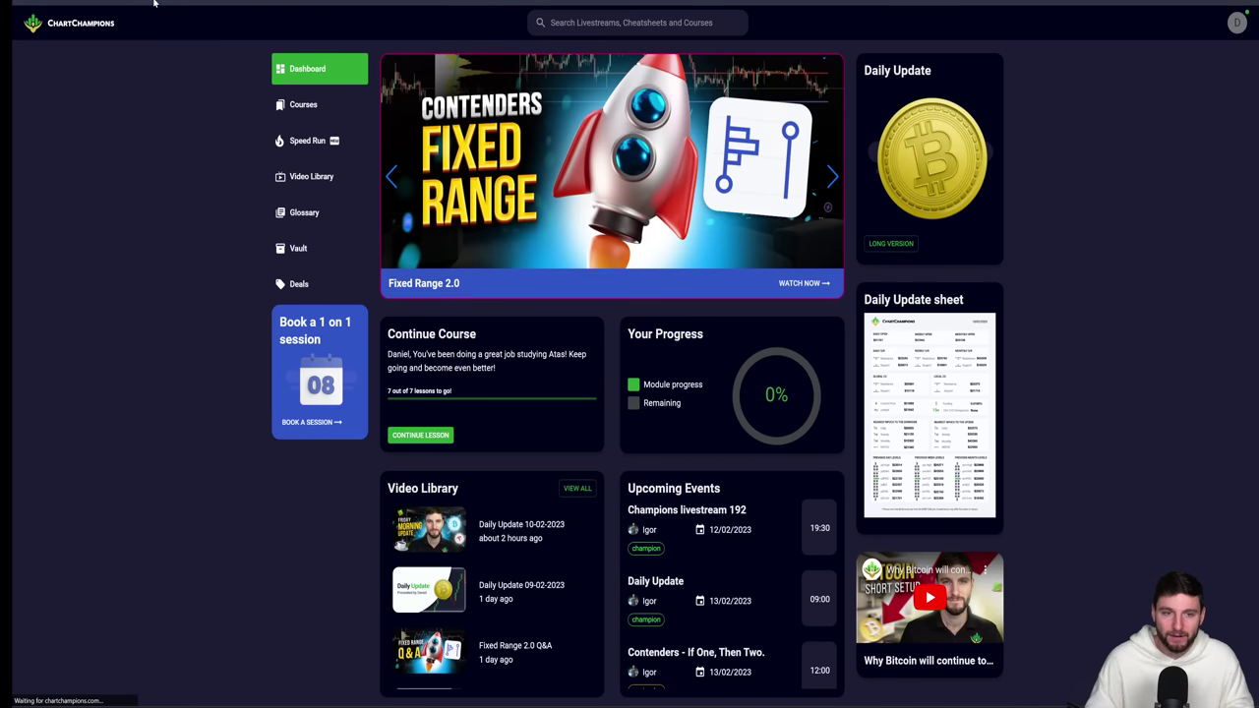